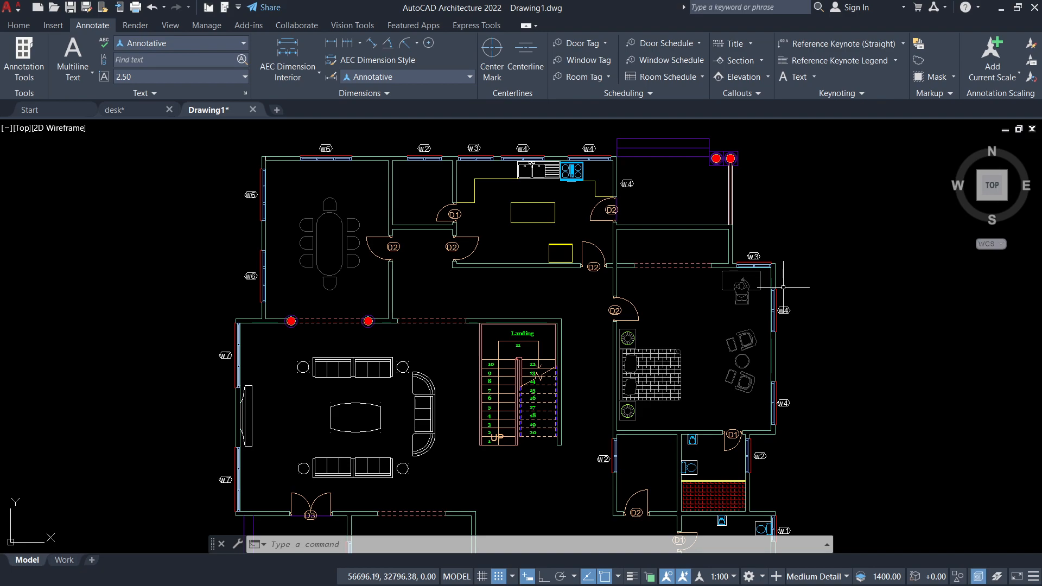
# Step: Examine the rooms, walls and openings in the upper part of the floor plan
pyautogui.scroll(-4, 480, 200)
pyautogui.scroll(2, 516, 201)
pyautogui.moveTo(400, 324); pyautogui.dragTo(412, 377, button='middle')
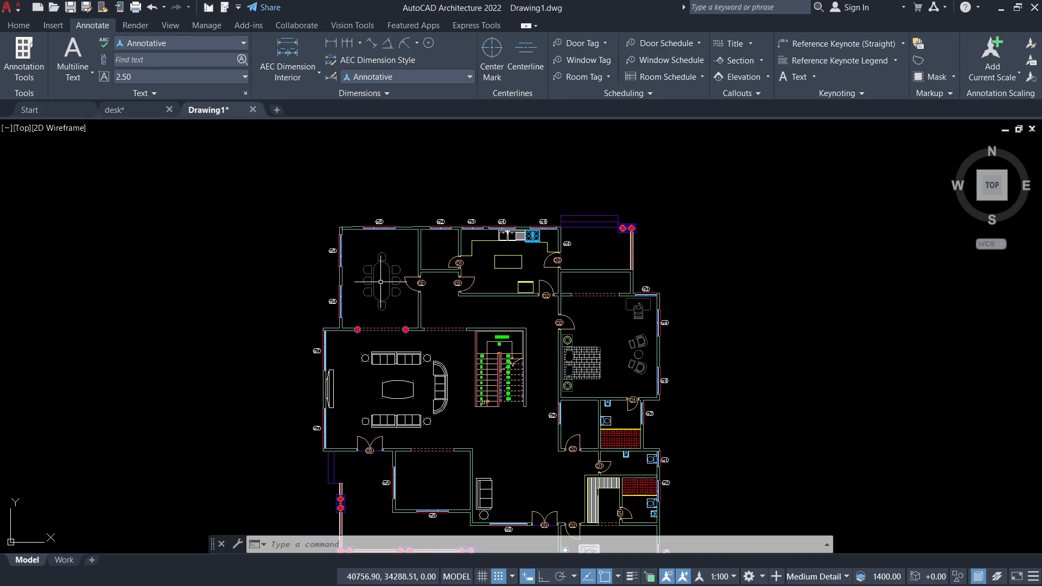
pyautogui.scroll(4, 397, 292)
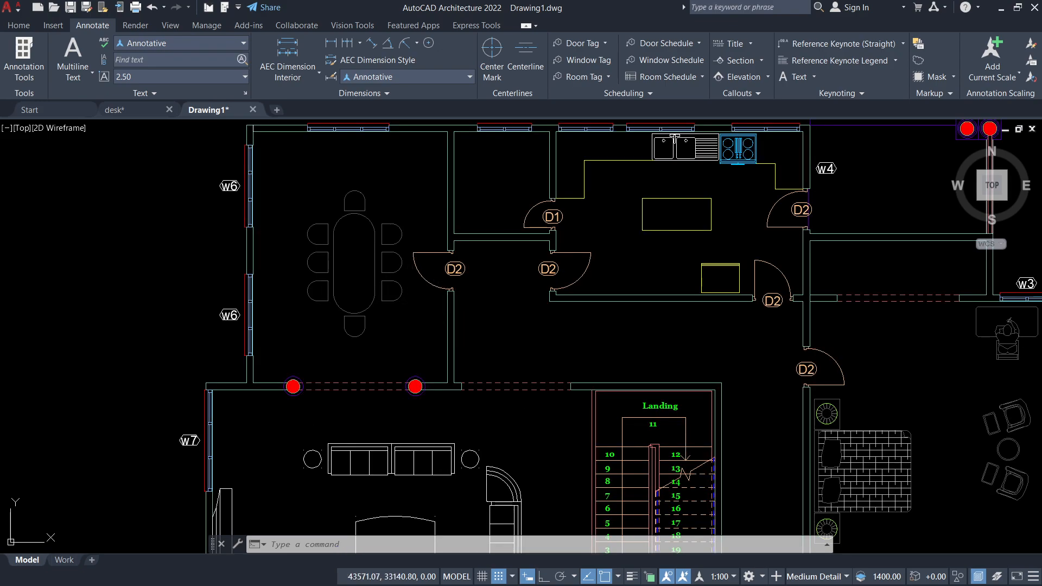
pyautogui.moveTo(479, 317); pyautogui.dragTo(445, 361, button='middle')
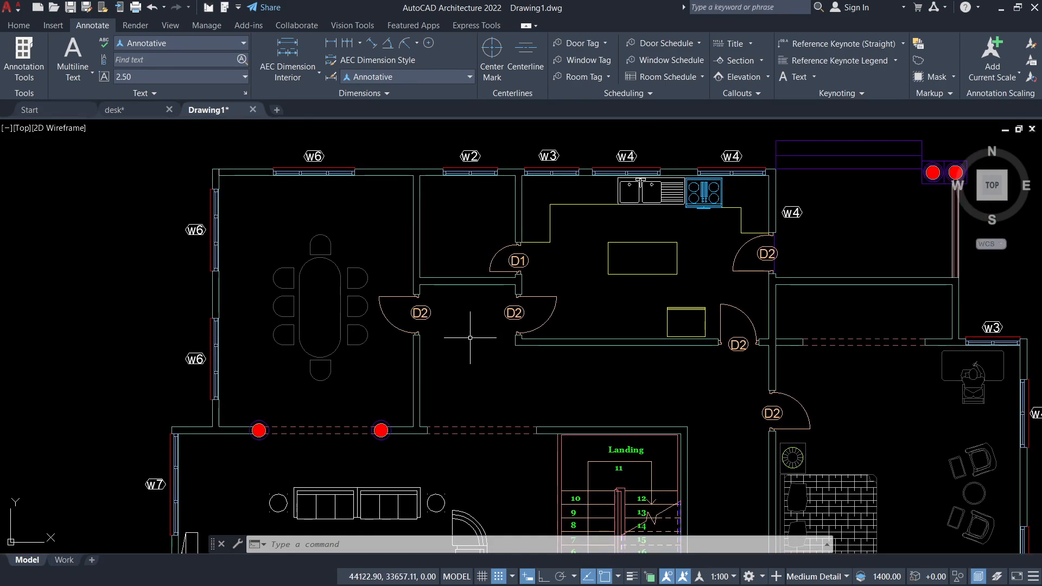
pyautogui.moveTo(537, 377); pyautogui.dragTo(514, 336, button='middle')
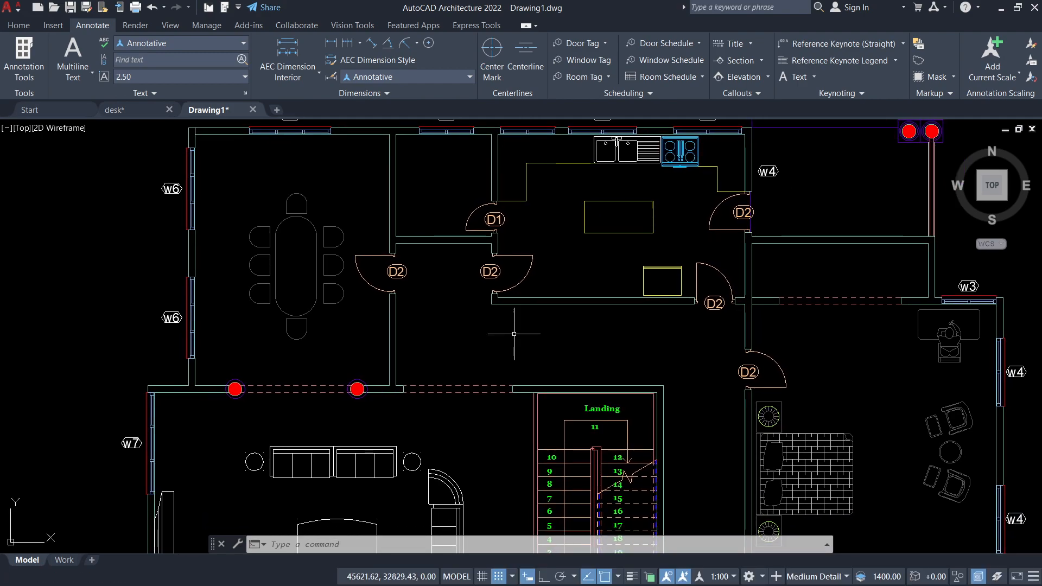
pyautogui.write('z')
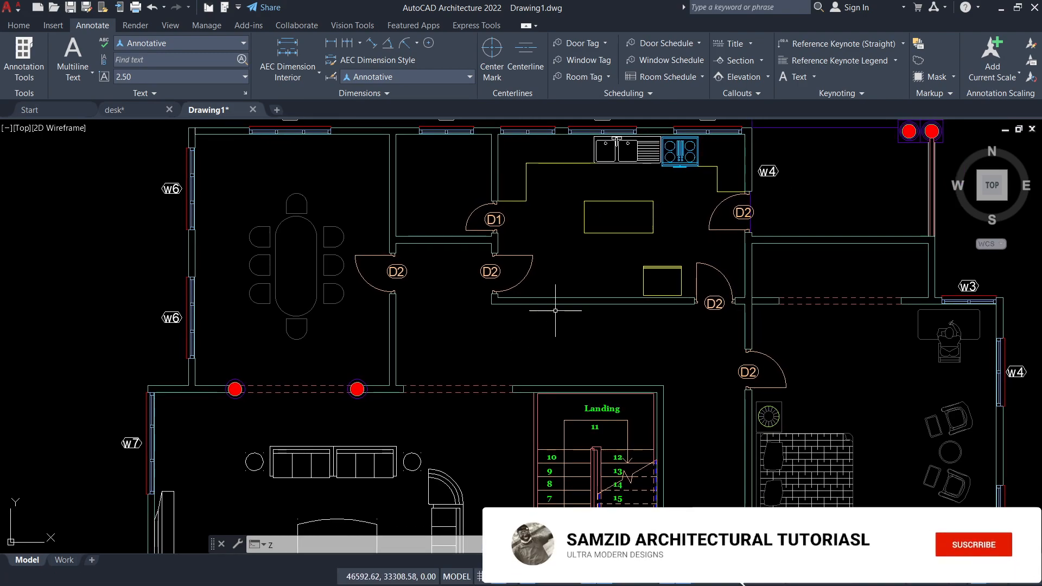
pyautogui.scroll(2, 602, 374)
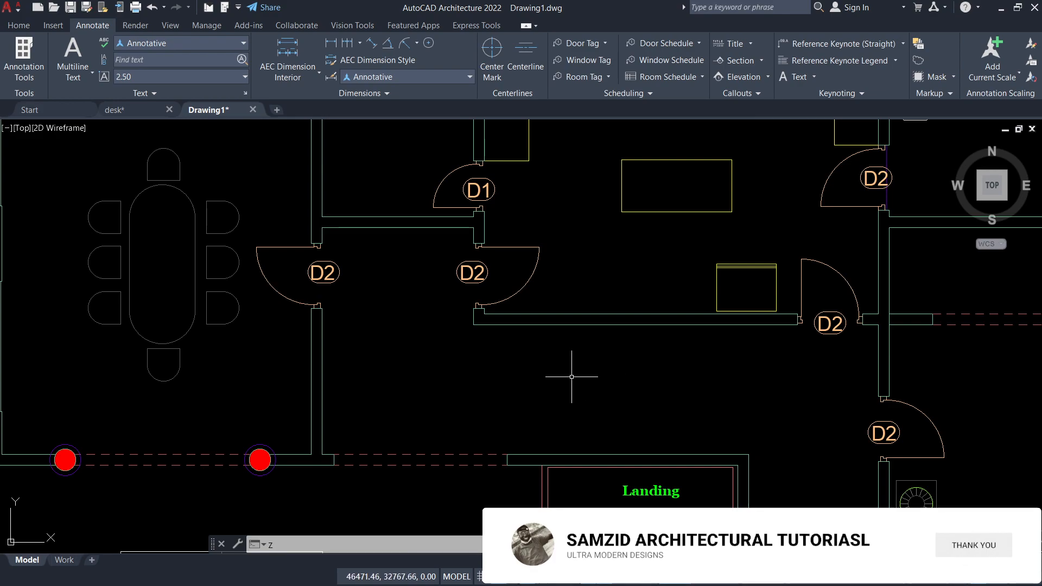
pyautogui.scroll(-8, 574, 374)
pyautogui.scroll(4, 574, 372)
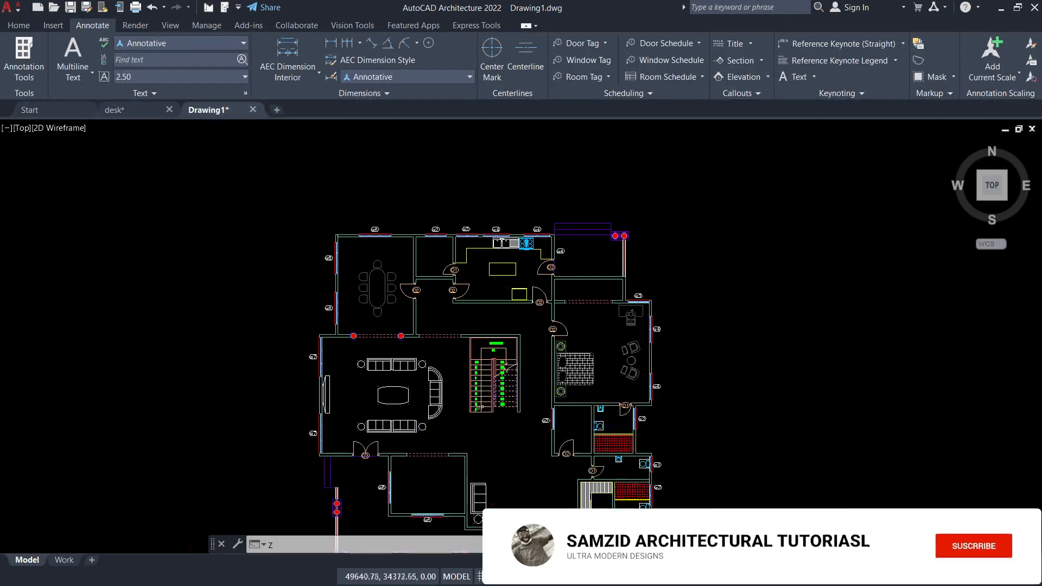
pyautogui.write('x')
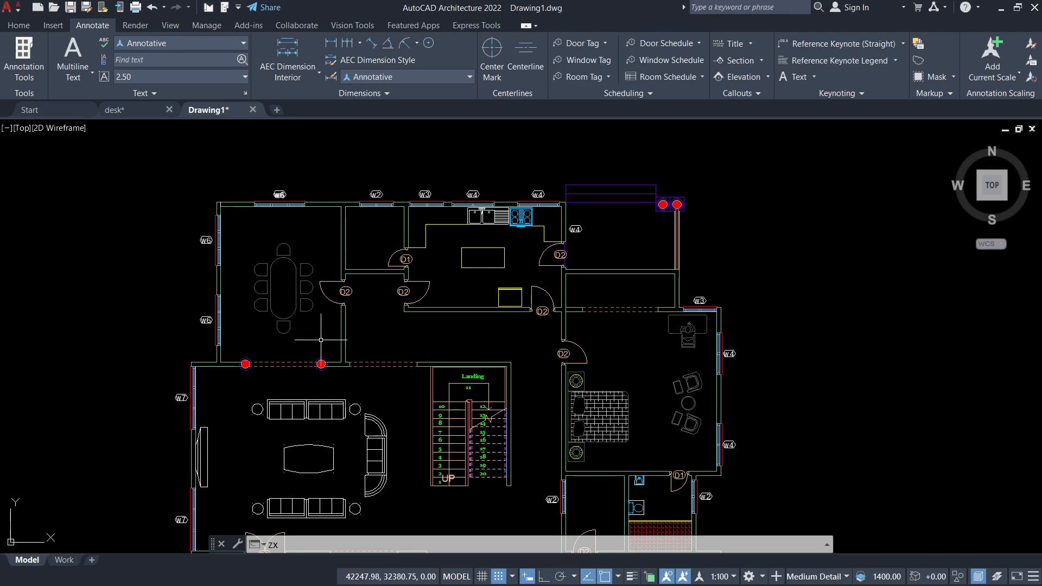
pyautogui.moveTo(341, 357); pyautogui.dragTo(363, 340, button='middle')
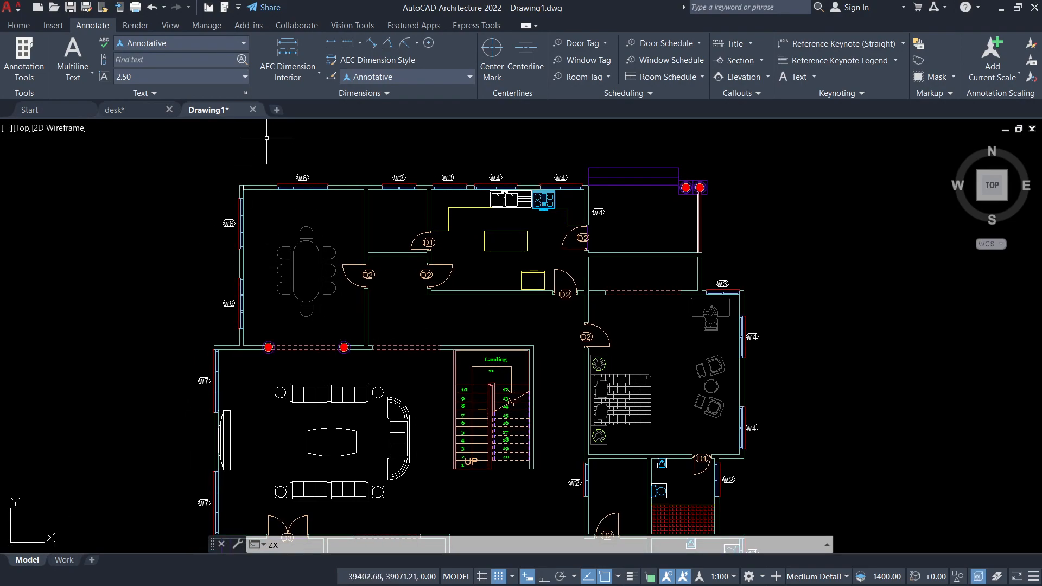
pyautogui.press('Escape')
pyautogui.press('Escape')
pyautogui.press('Escape')
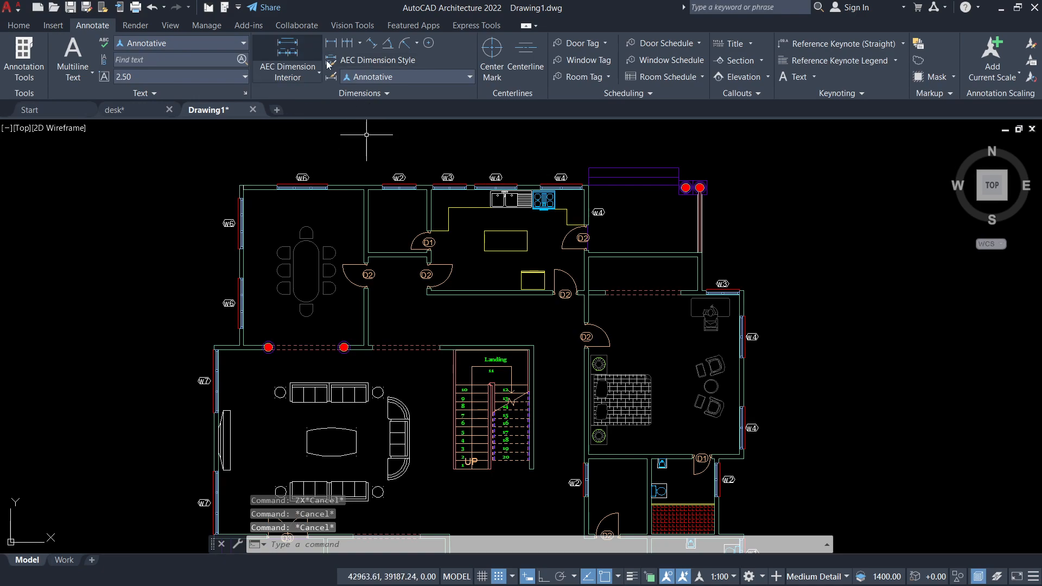
pyautogui.moveTo(400, 301); pyautogui.dragTo(451, 288, button='middle')
pyautogui.moveTo(484, 321); pyautogui.dragTo(471, 325, button='middle')
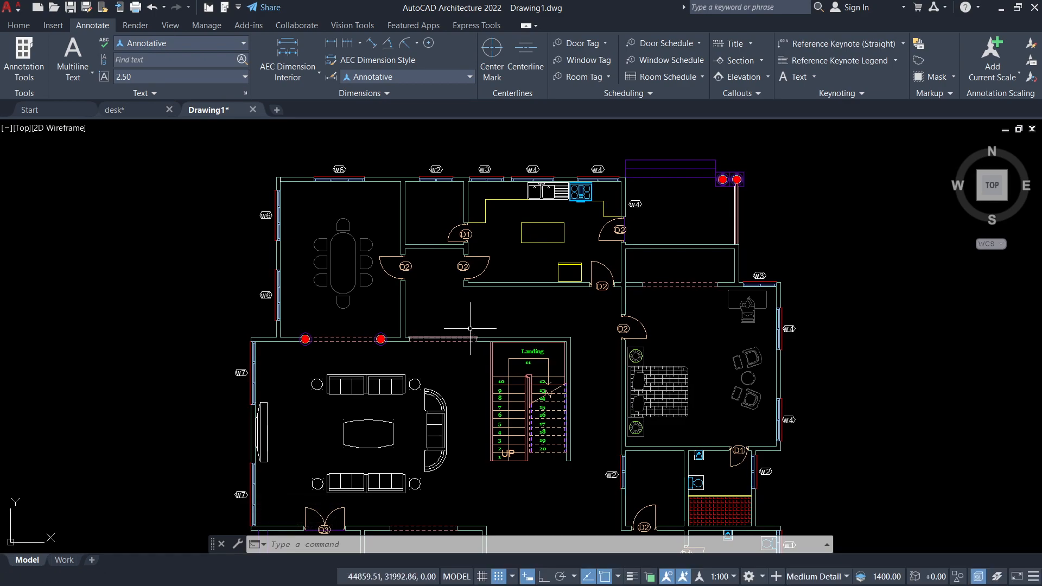
# Step: Draw a horizontal construction line through the middle of the top exterior wall at the dining room's upper-left corner
pyautogui.scroll(3, 470, 329)
pyautogui.write('xl')
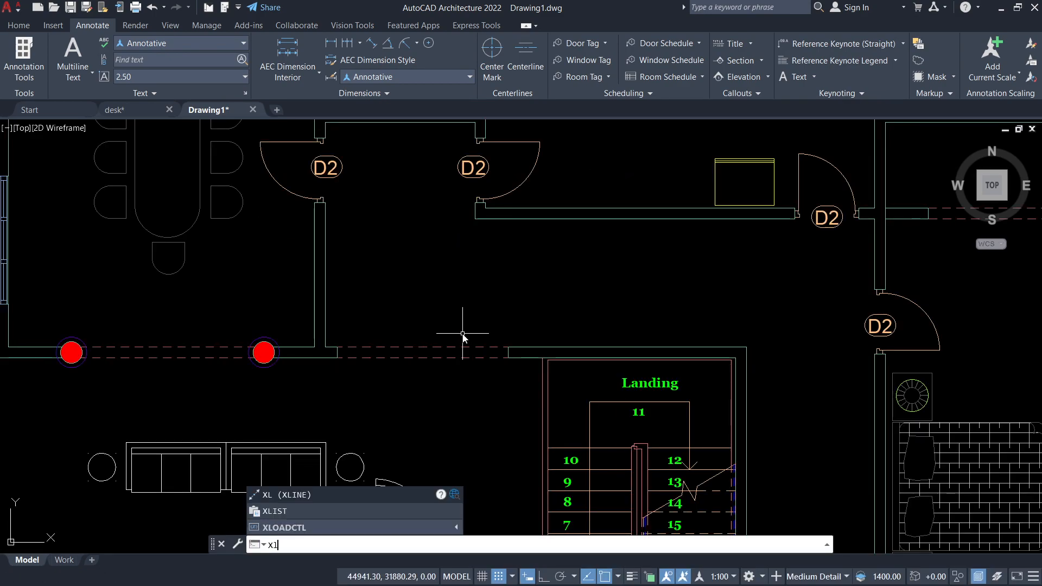
pyautogui.press('Return')
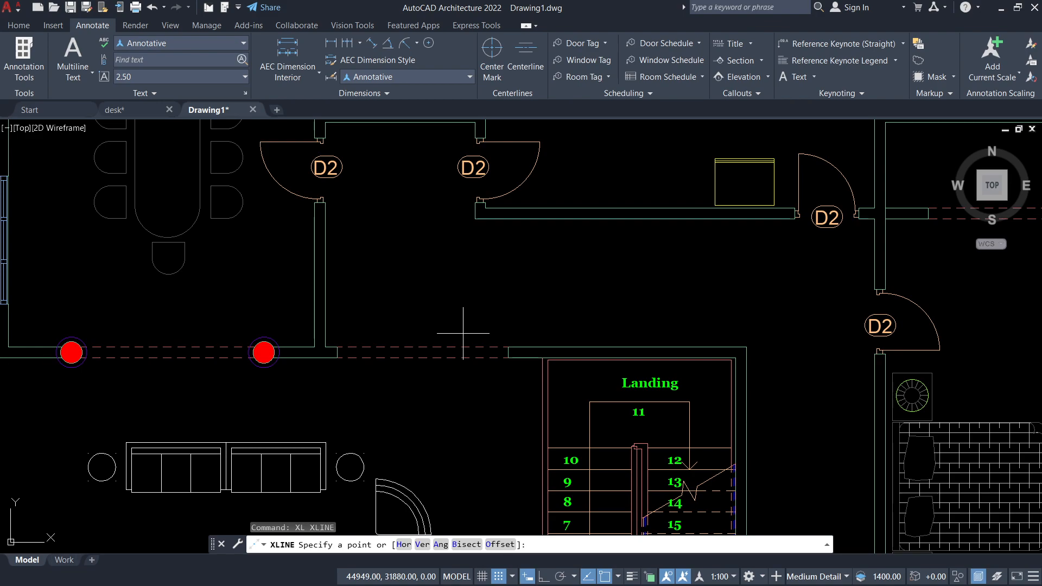
pyautogui.write('h')
pyautogui.press('Return')
pyautogui.moveTo(462, 244); pyautogui.dragTo(462, 246, button='middle')
pyautogui.scroll(-6, 413, 293)
pyautogui.scroll(5, 392, 302)
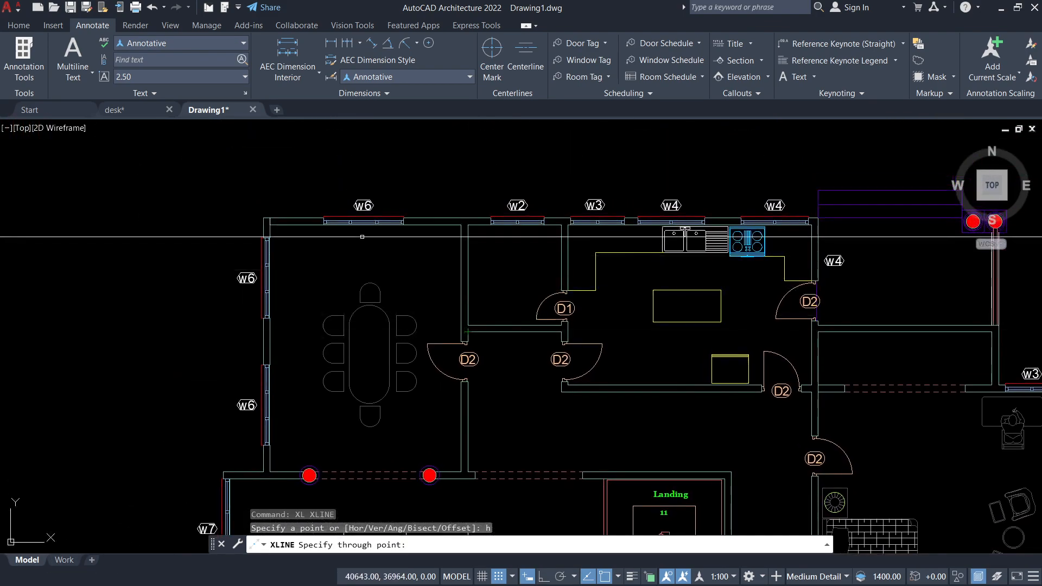
pyautogui.scroll(6, 388, 303)
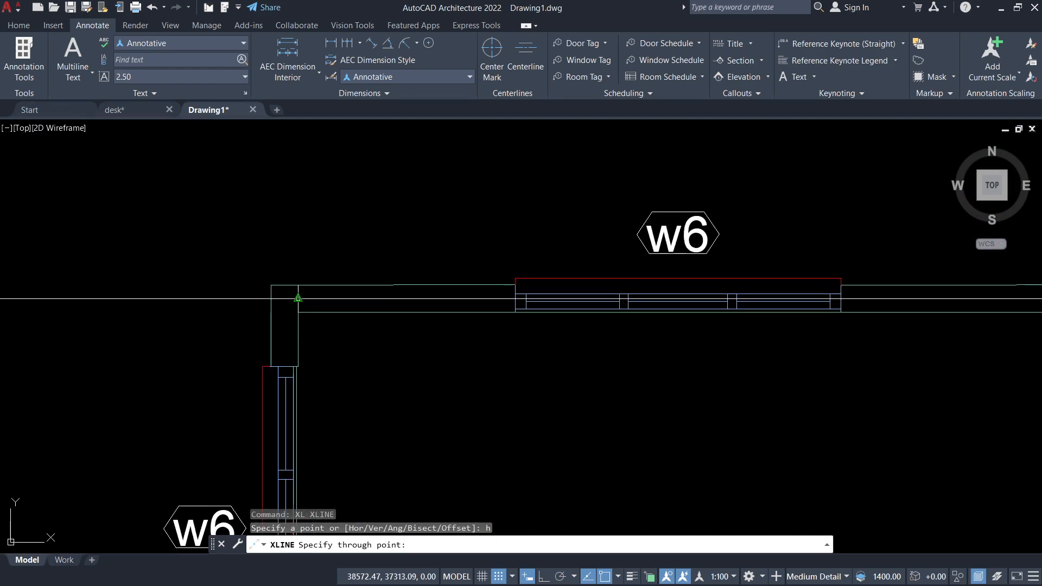
pyautogui.click(298, 297)
pyautogui.press('Return')
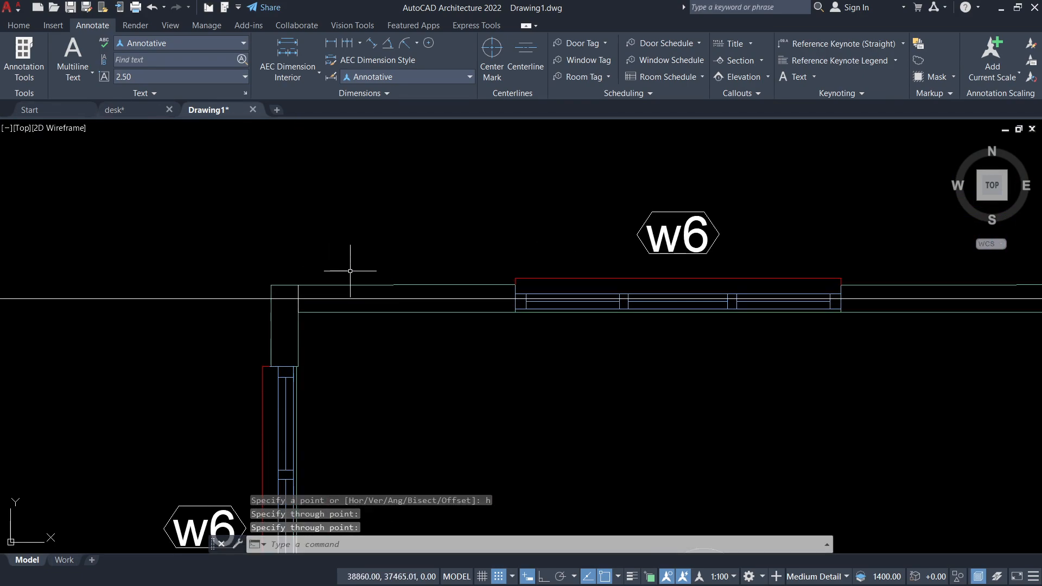
pyautogui.press('Escape')
pyautogui.press('Escape')
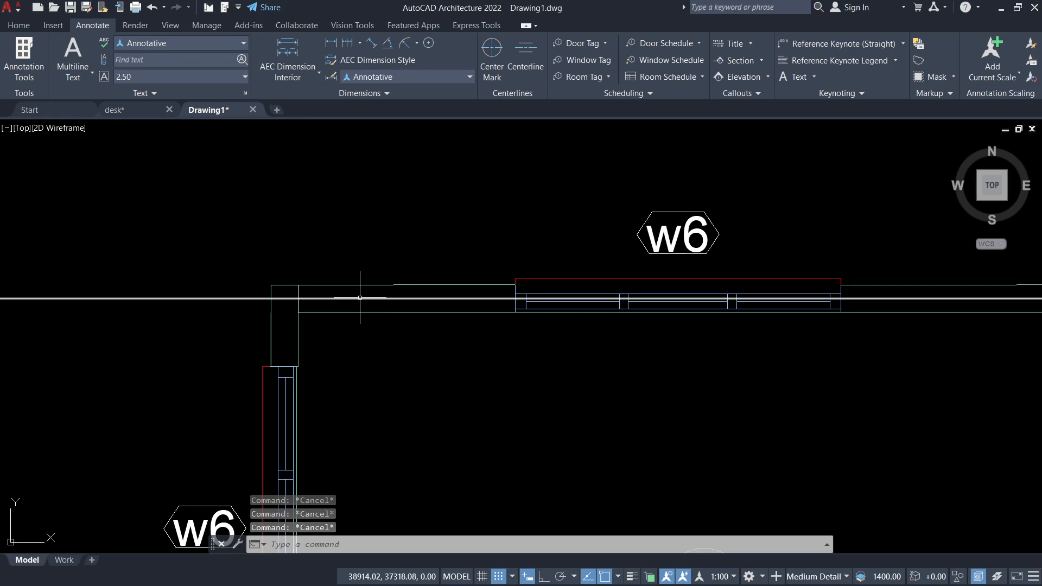
# Step: Copy the horizontal construction line from the inner wall corner onto the wall just above the two facing D2 doors
pyautogui.click(361, 298)
pyautogui.write('cp')
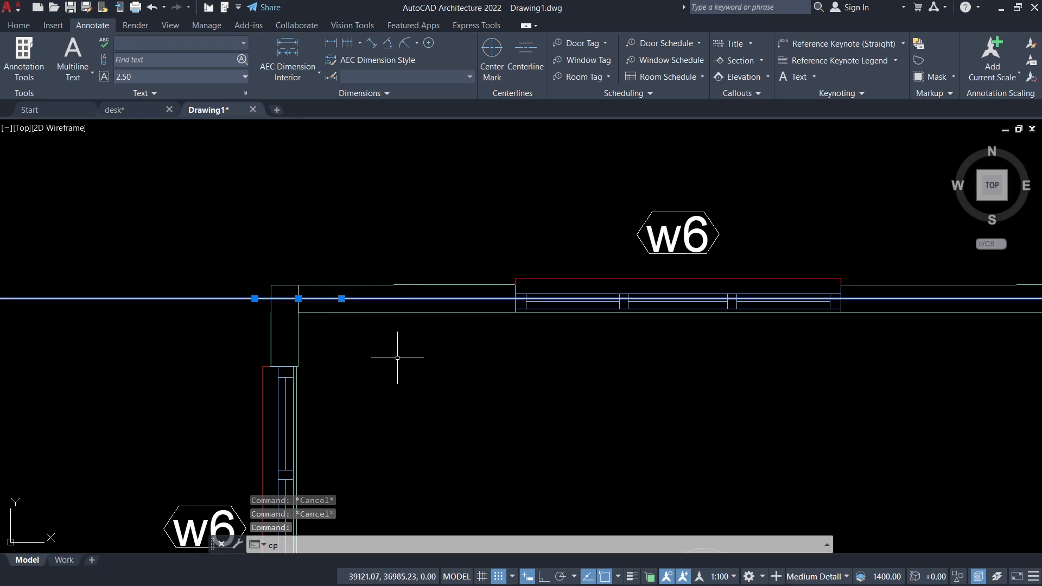
pyautogui.press('Return')
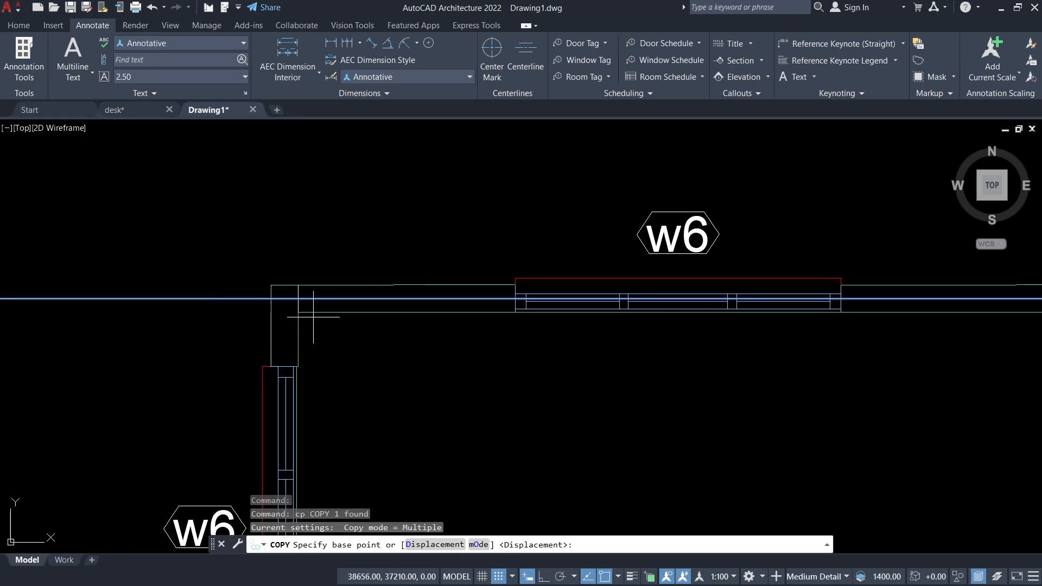
pyautogui.click(298, 312)
pyautogui.scroll(-5, 426, 293)
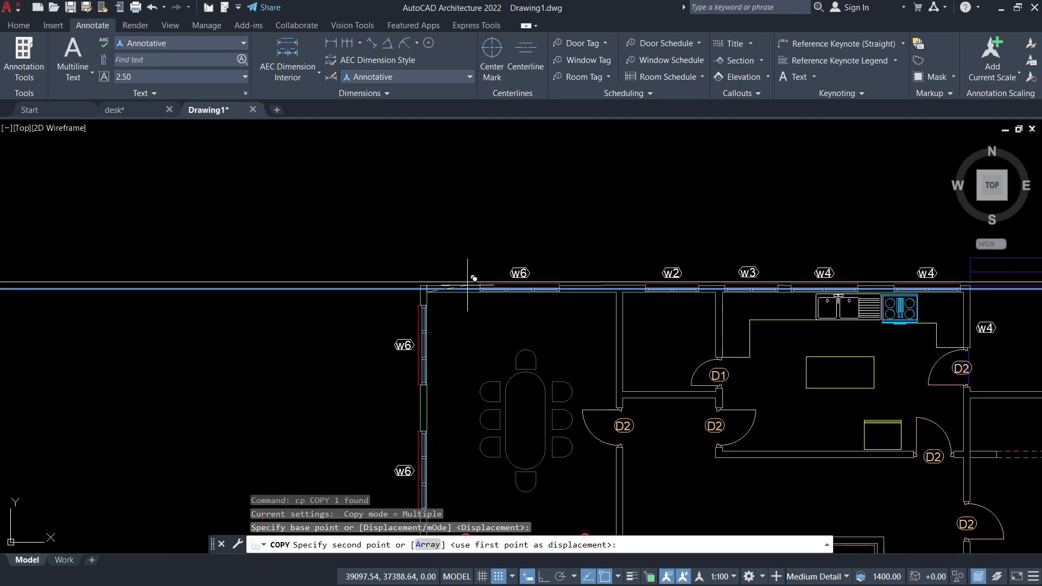
pyautogui.moveTo(718, 388); pyautogui.dragTo(506, 349, button='middle')
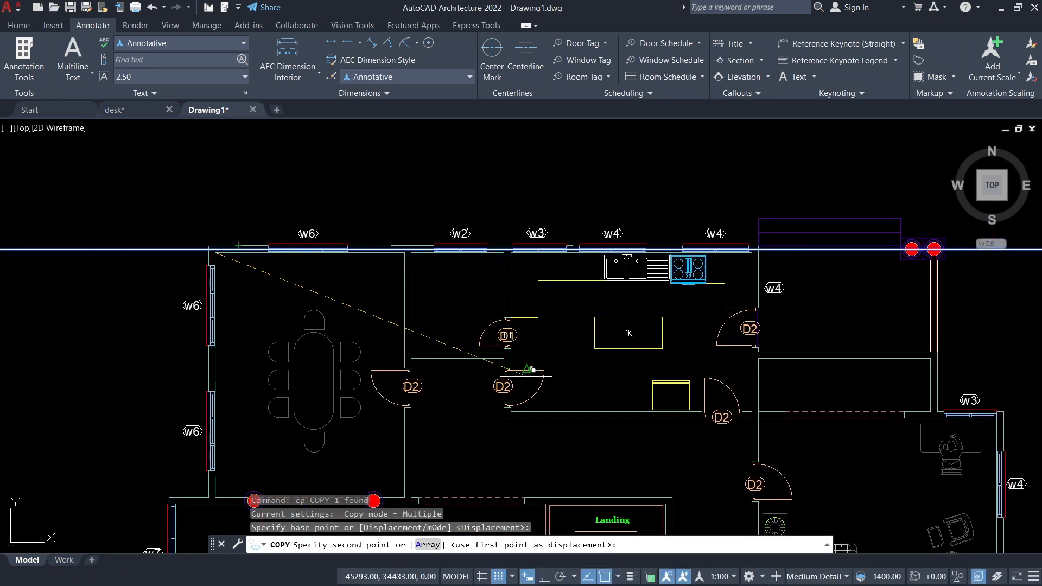
pyautogui.scroll(4, 415, 358)
pyautogui.click(465, 311)
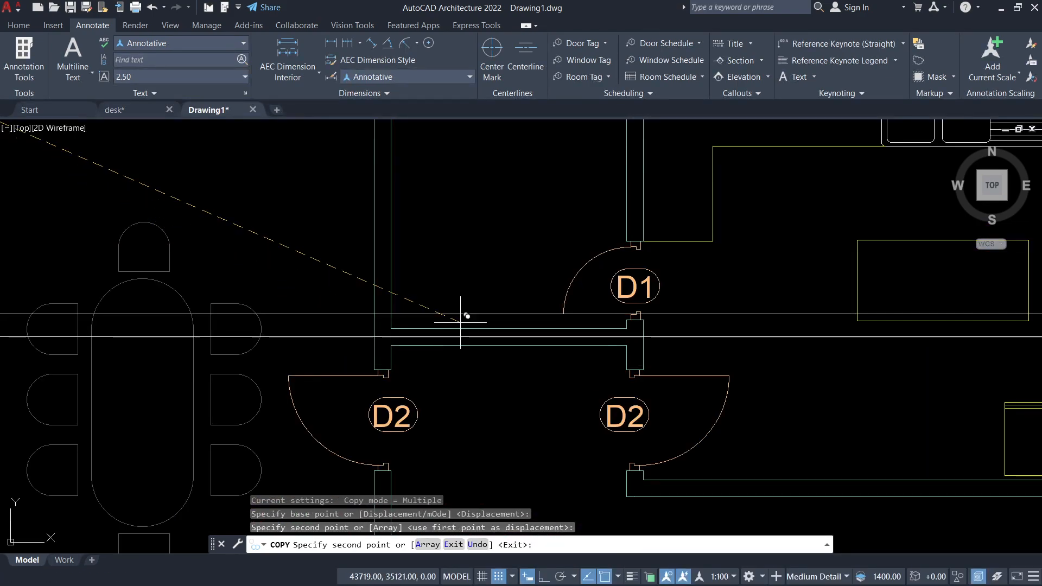
# Step: Place further copies of the construction line along the kitchen's lower wall and the wall between the dining and living rooms
pyautogui.scroll(-4, 551, 372)
pyautogui.scroll(4, 535, 367)
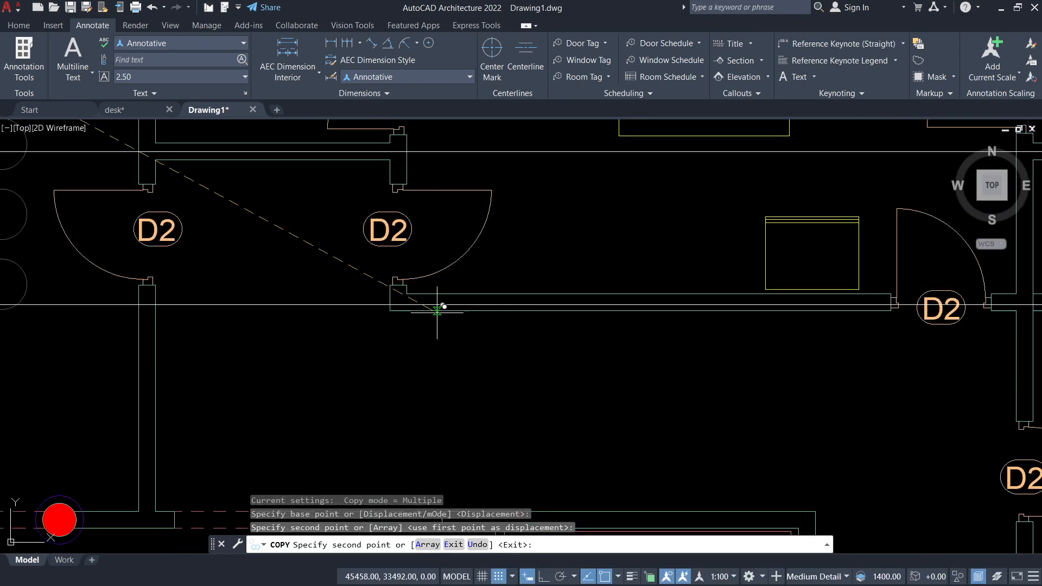
pyautogui.click(389, 311)
pyautogui.scroll(-4, 602, 298)
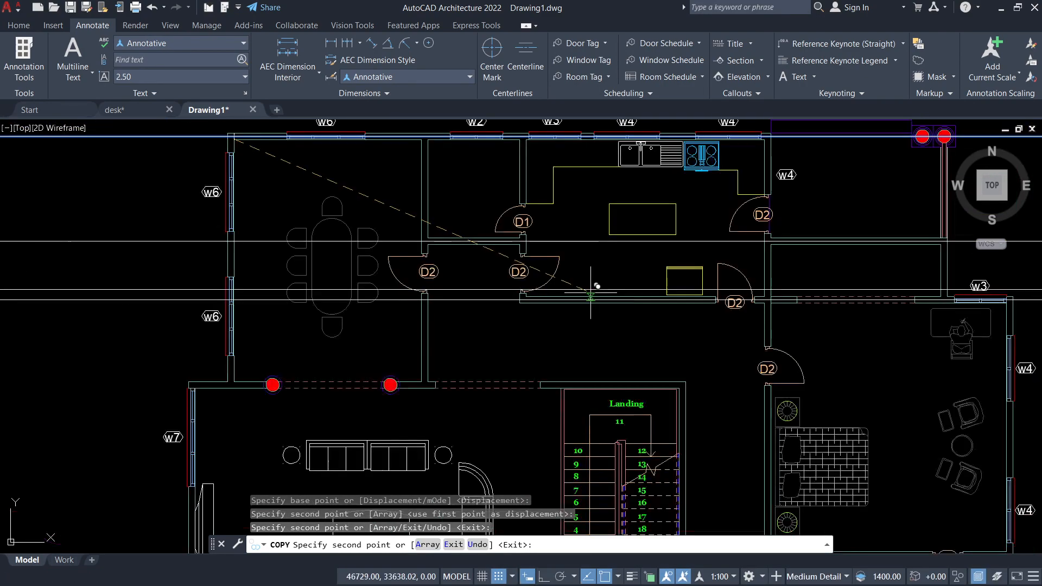
pyautogui.moveTo(388, 396); pyautogui.dragTo(574, 326, button='middle')
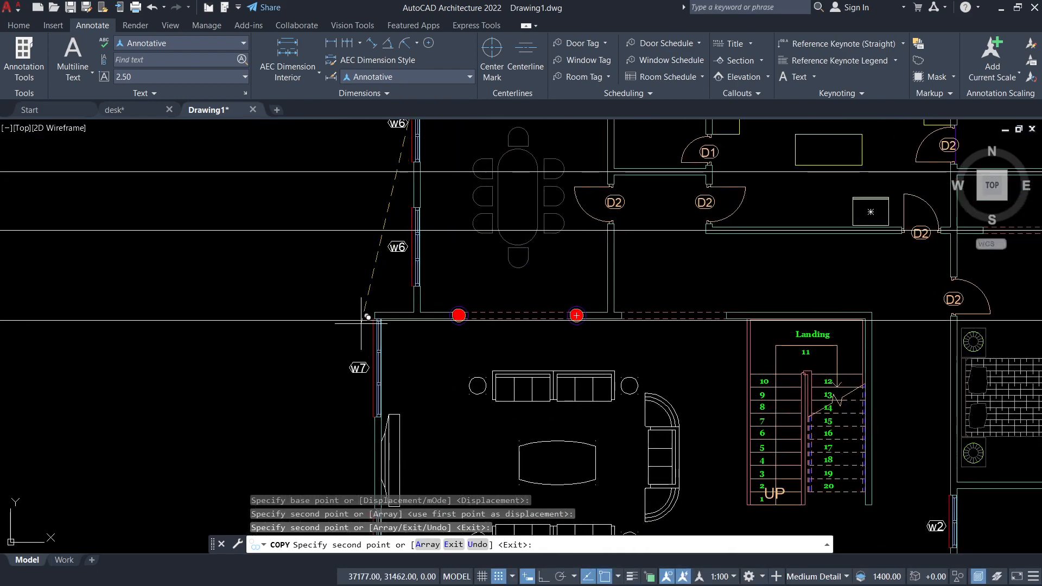
pyautogui.scroll(8, 368, 320)
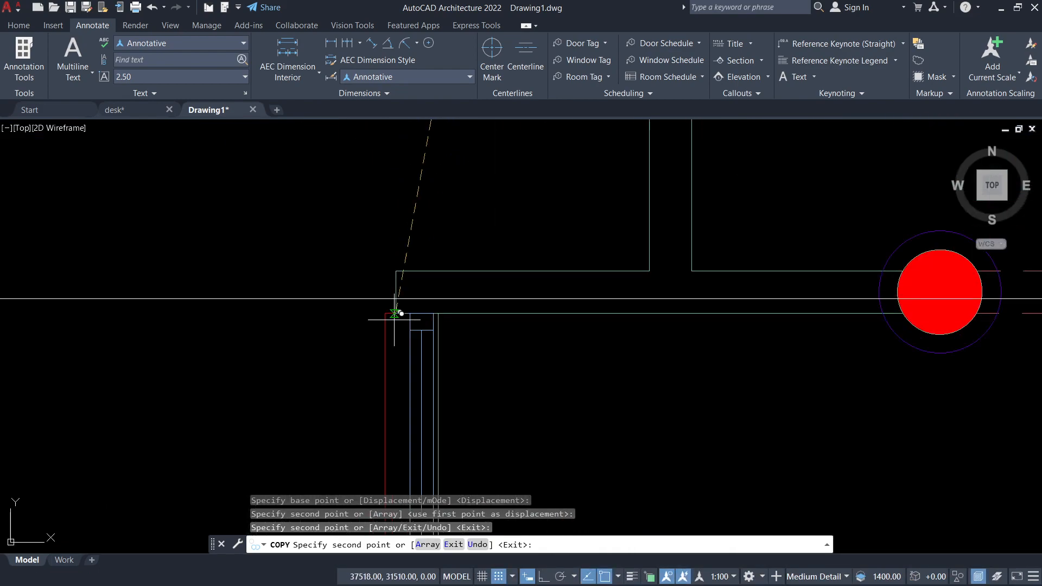
pyautogui.click(441, 296)
pyautogui.scroll(-4, 312, 324)
pyautogui.scroll(-6, 312, 324)
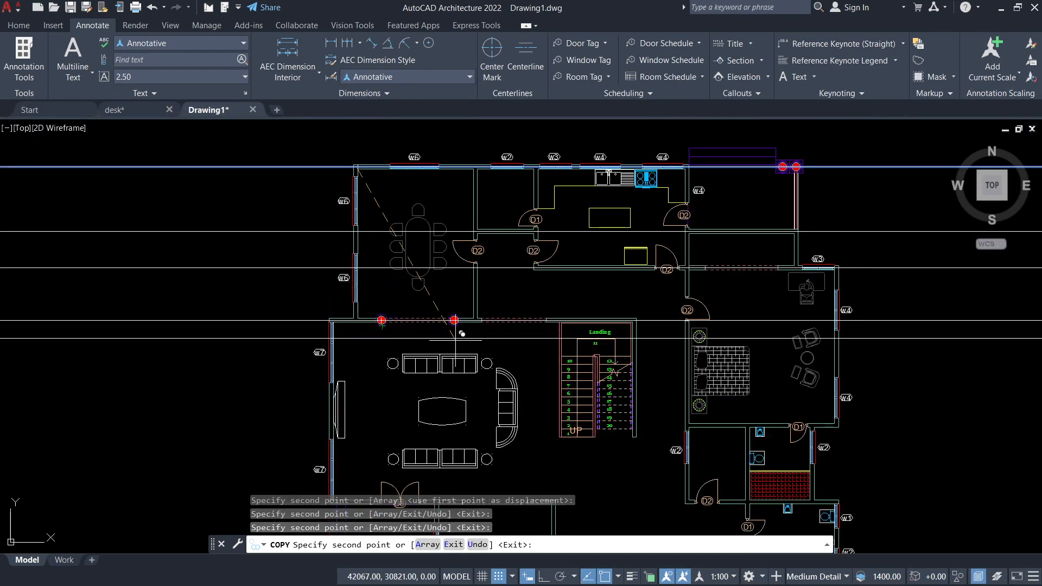
# Step: Place copies of the construction line along the upper-right bedroom's lower wall and the living room's lower wall with the D3 door
pyautogui.moveTo(639, 437); pyautogui.dragTo(613, 344, button='middle')
pyautogui.scroll(8, 613, 344)
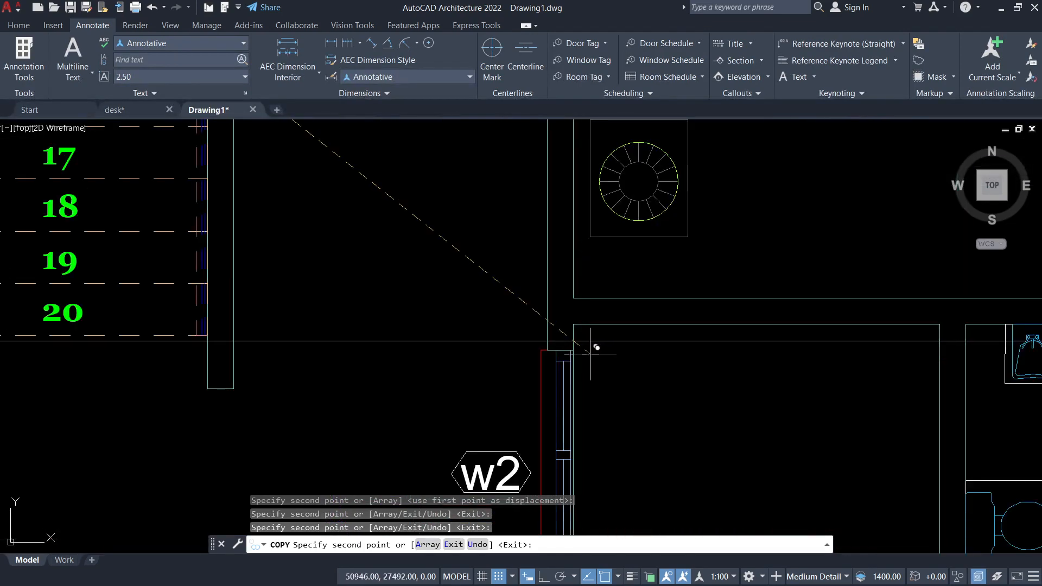
pyautogui.click(574, 324)
pyautogui.scroll(-8, 579, 317)
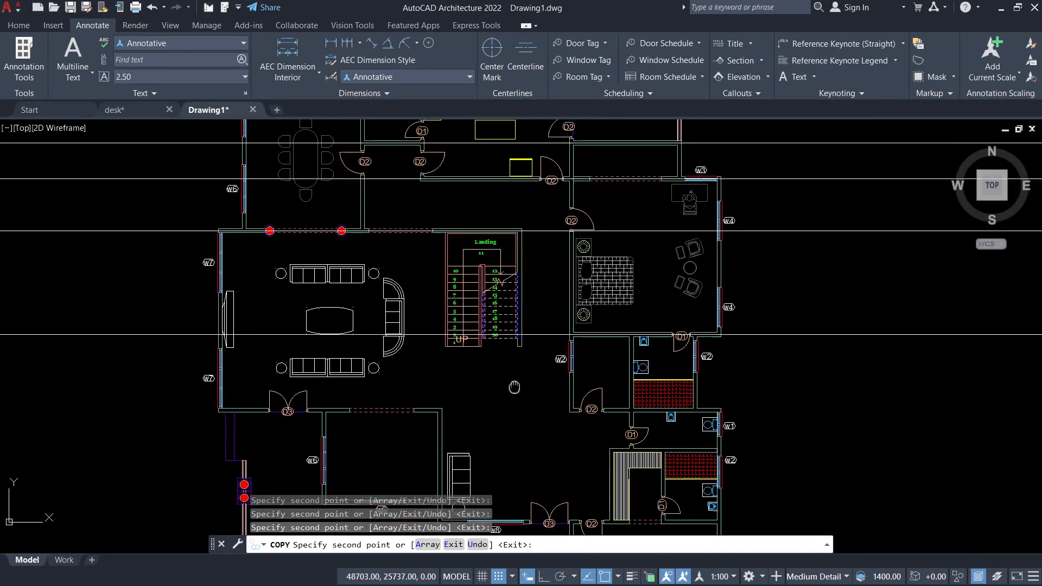
pyautogui.scroll(4, 455, 371)
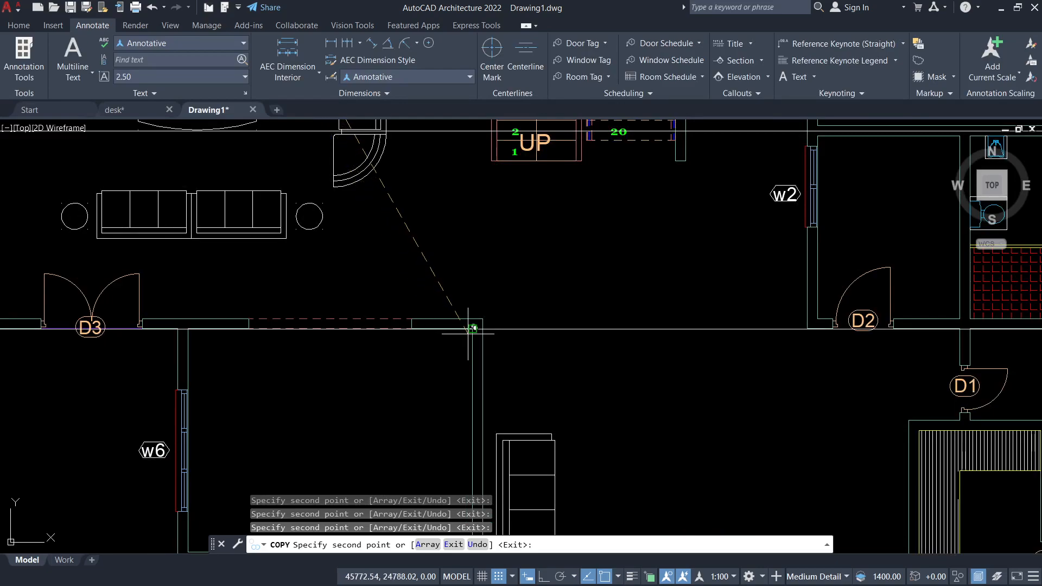
pyautogui.scroll(-5, 499, 343)
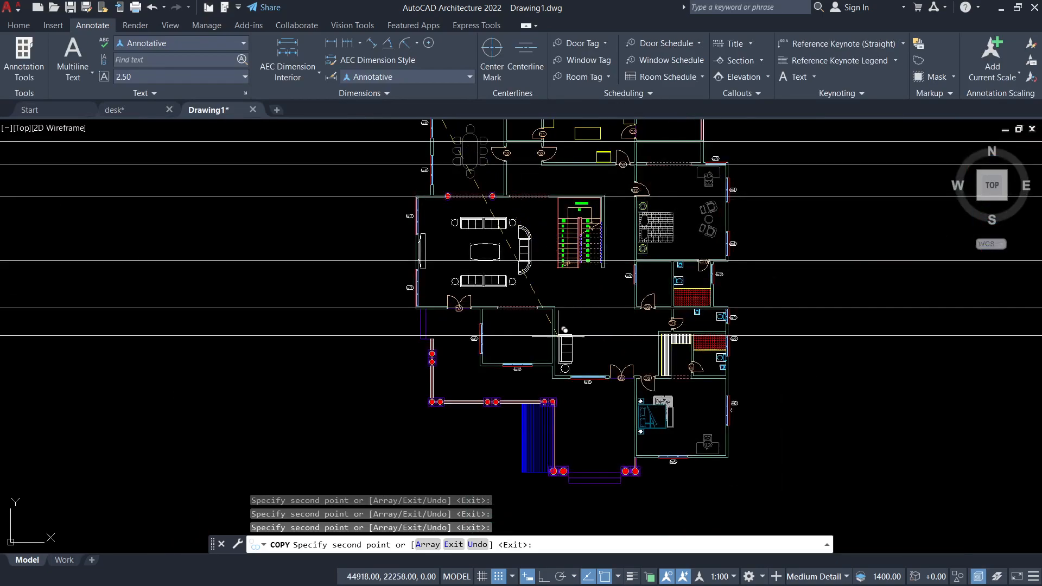
# Step: Place copies of the construction line along the lower w6 and w8 window walls and through the veranda's horizontal row of columns
pyautogui.scroll(4, 488, 374)
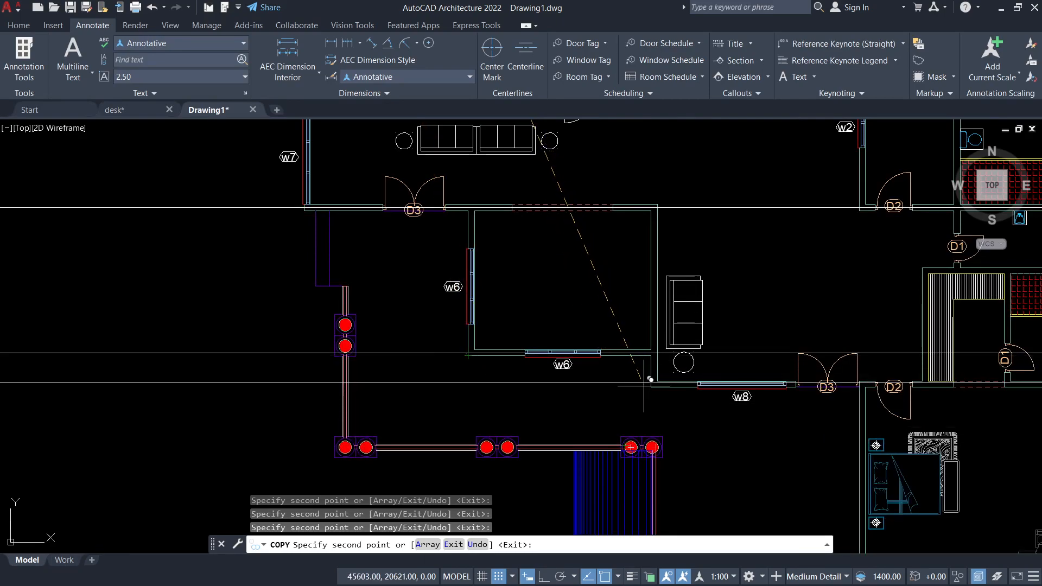
pyautogui.scroll(-4, 458, 373)
pyautogui.scroll(2, 379, 403)
pyautogui.scroll(6, 379, 403)
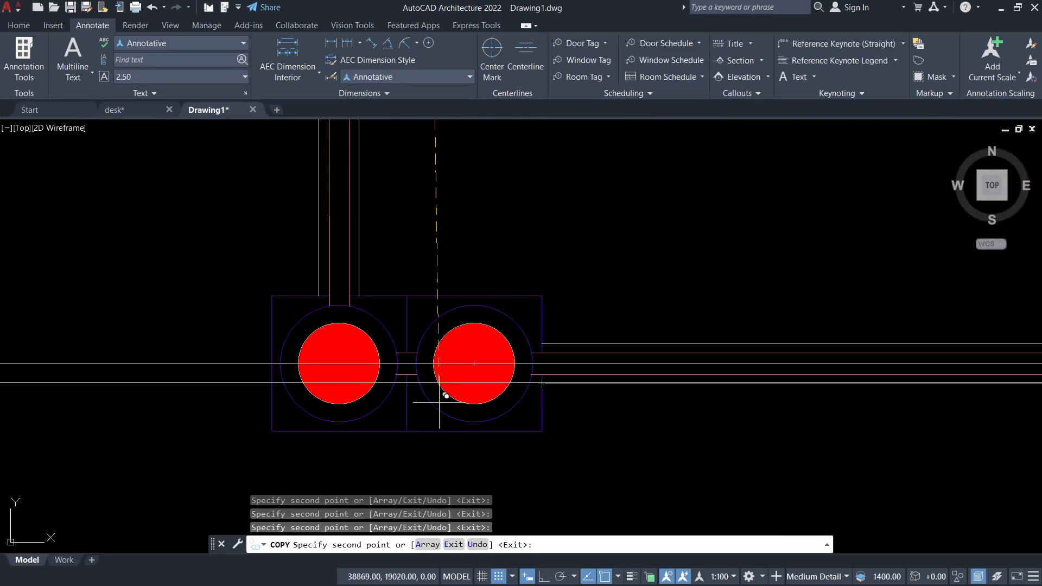
pyautogui.scroll(-7, 530, 391)
# Step: Place a copy of the horizontal construction line along the lower w6 window wall of the lower-right bedroom
pyautogui.scroll(-3, 570, 428)
pyautogui.scroll(7, 535, 372)
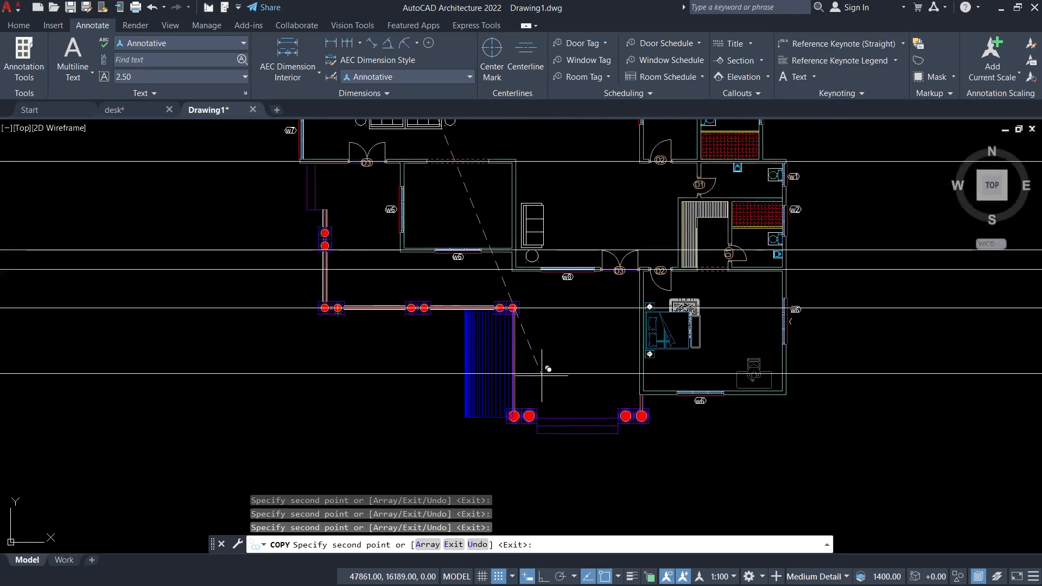
pyautogui.scroll(4, 655, 374)
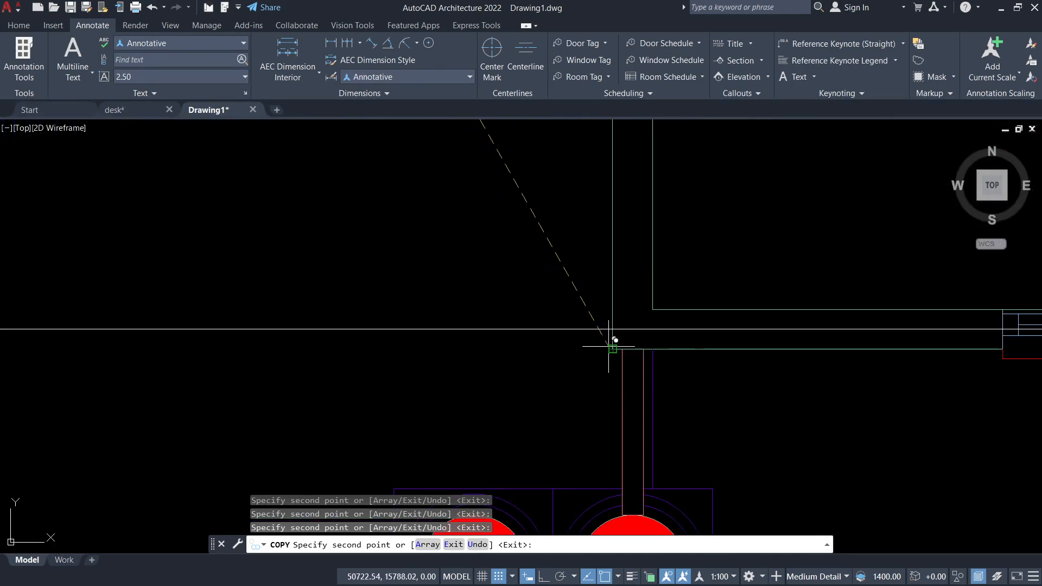
pyautogui.scroll(-8, 564, 283)
# Step: Place a copy of the horizontal construction line through the centres of the lowest row of columns and finish copying
pyautogui.moveTo(410, 342); pyautogui.dragTo(438, 405, button='middle')
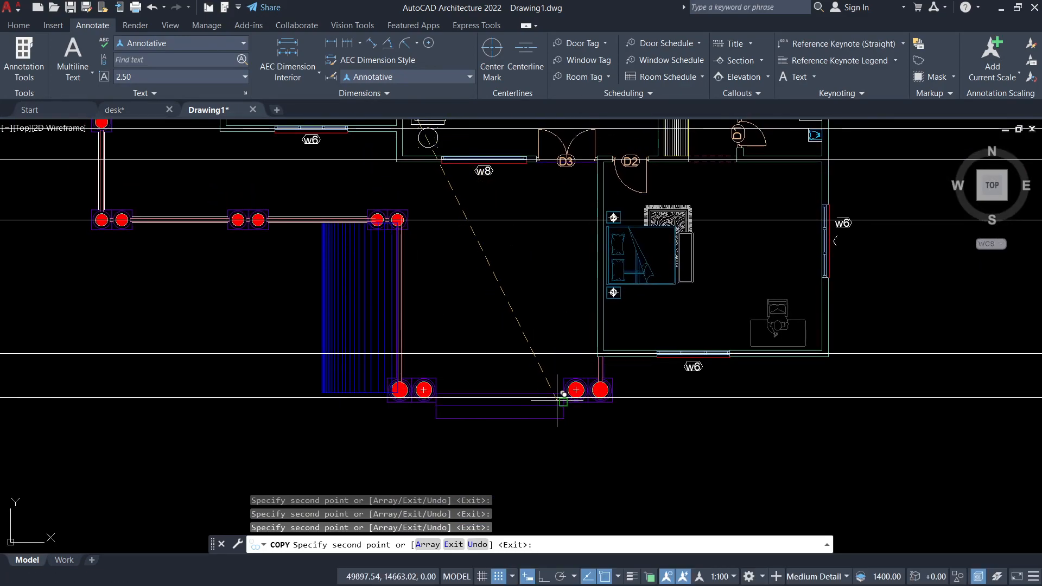
pyautogui.scroll(4, 569, 398)
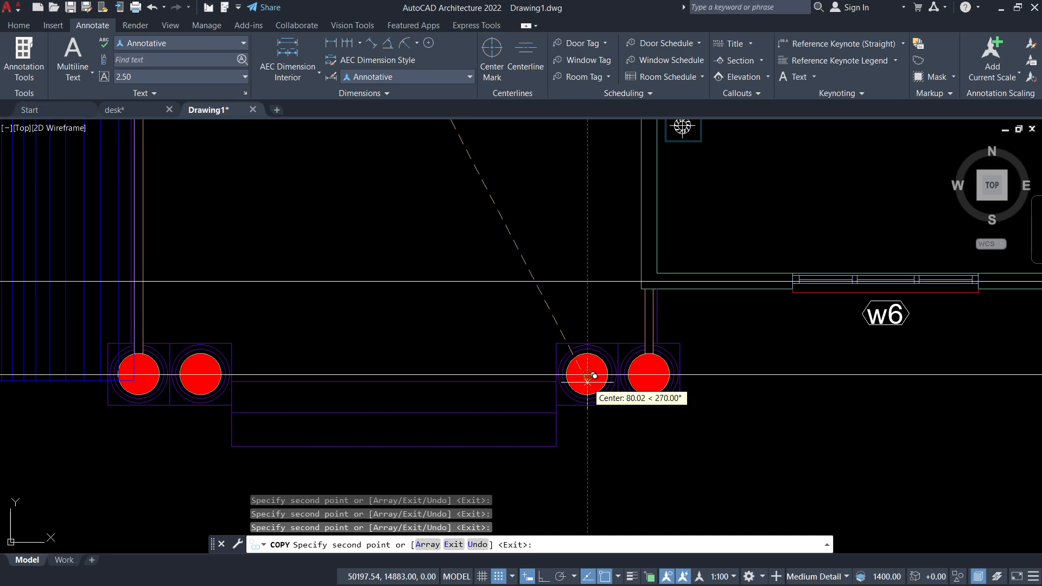
pyautogui.scroll(-6, 608, 358)
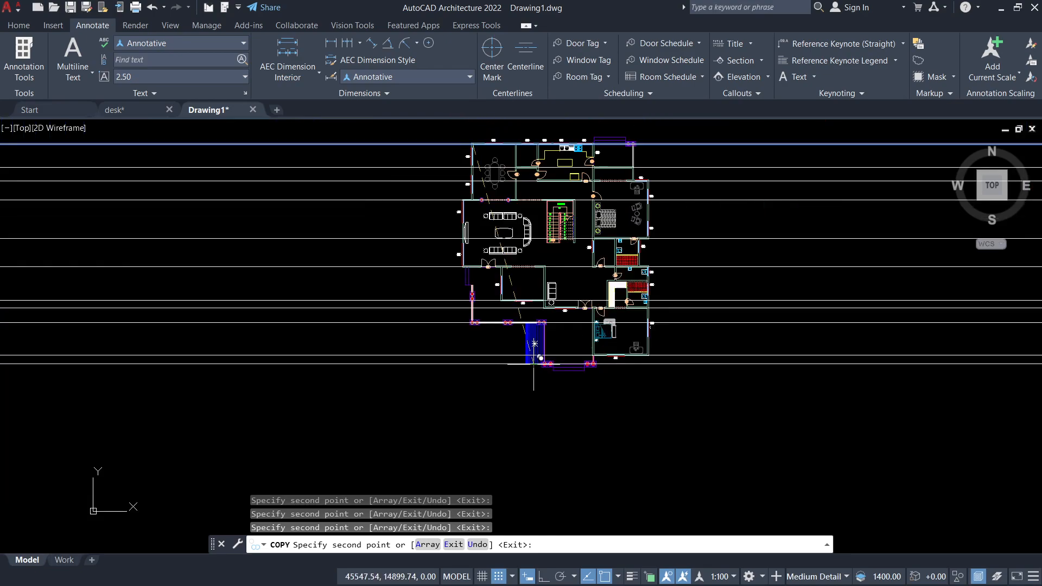
pyautogui.moveTo(616, 404); pyautogui.dragTo(610, 424, button='middle')
pyautogui.rightClick(583, 217)
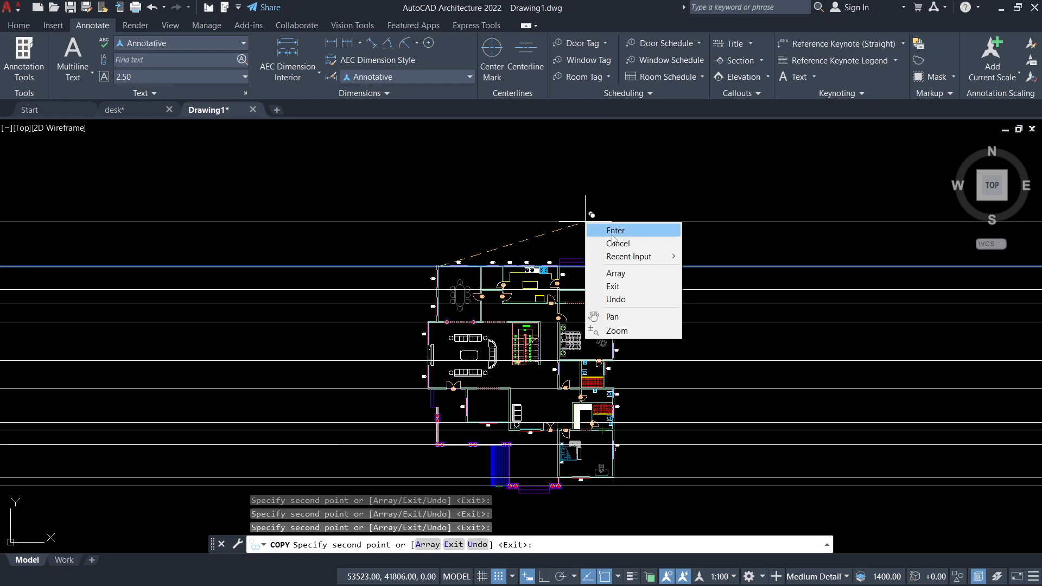
pyautogui.click(599, 227)
pyautogui.scroll(3, 439, 312)
pyautogui.scroll(-3, 614, 307)
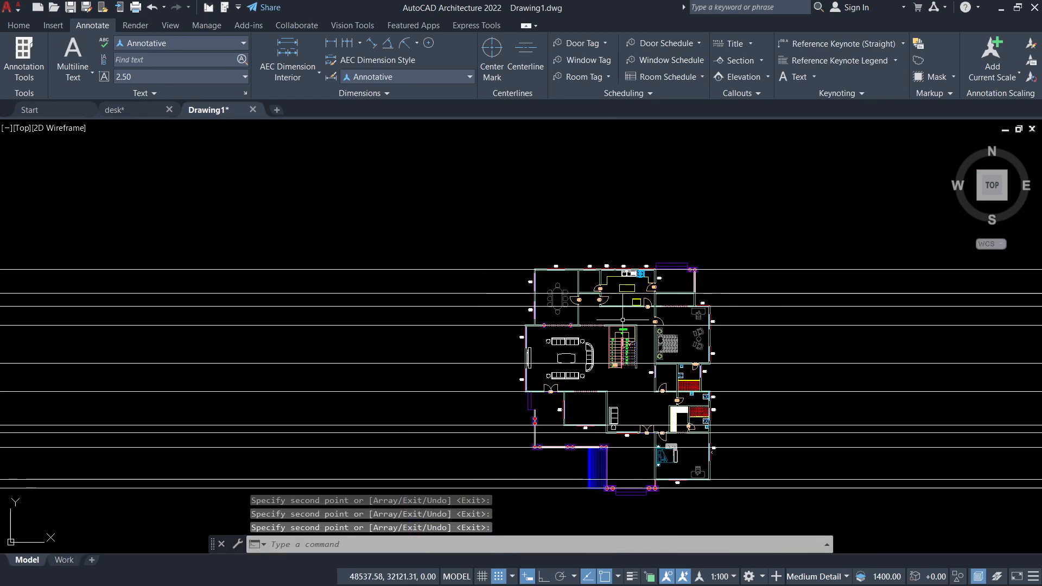
pyautogui.scroll(1, 638, 293)
pyautogui.scroll(2, 624, 290)
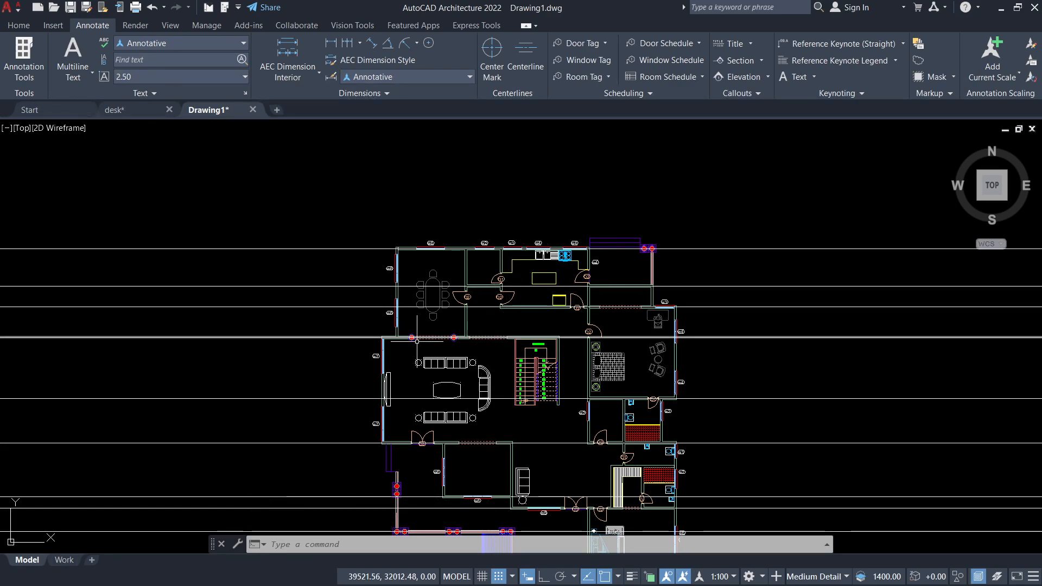
pyautogui.scroll(4, 421, 401)
pyautogui.moveTo(420, 400); pyautogui.dragTo(424, 269, button='middle')
pyautogui.write('x')
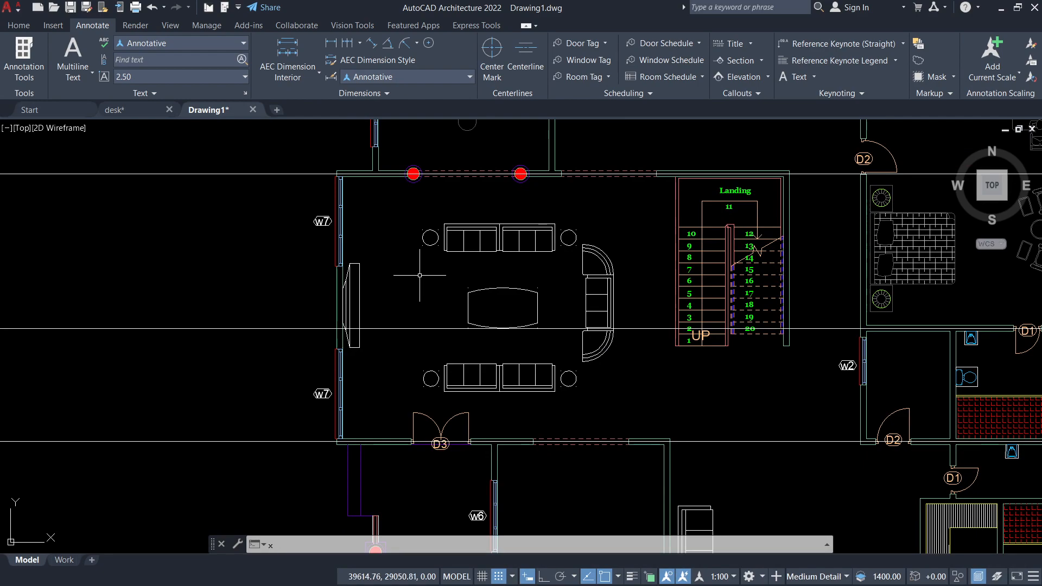
pyautogui.write('l')
pyautogui.press('Return')
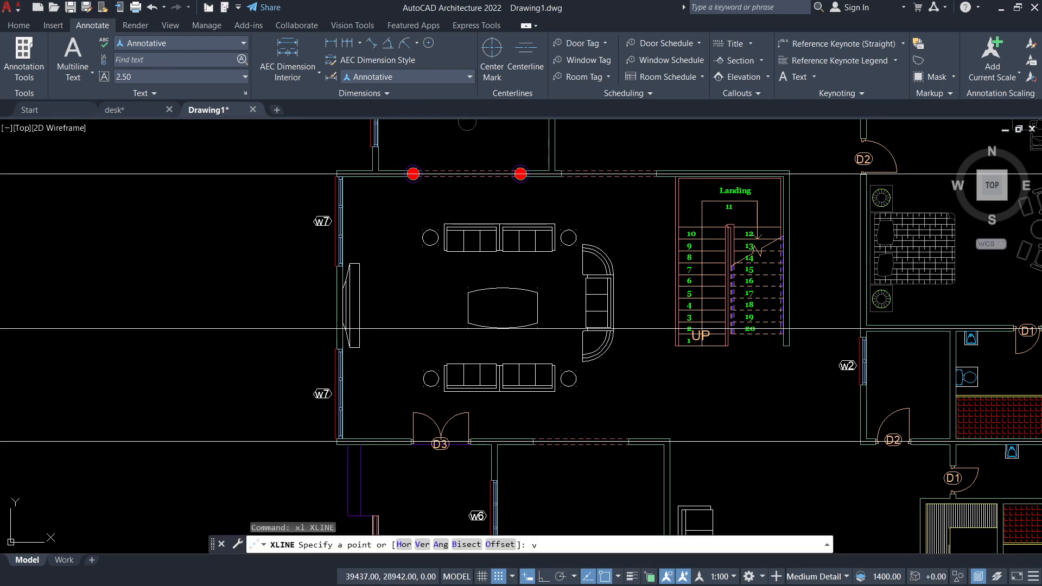
pyautogui.write('v')
pyautogui.press('Return')
pyautogui.scroll(-5, 377, 271)
pyautogui.scroll(5, 361, 243)
pyautogui.scroll(4, 369, 225)
pyautogui.moveTo(380, 230); pyautogui.dragTo(381, 297, button='middle')
pyautogui.moveTo(845, 314); pyautogui.dragTo(655, 262, button='middle')
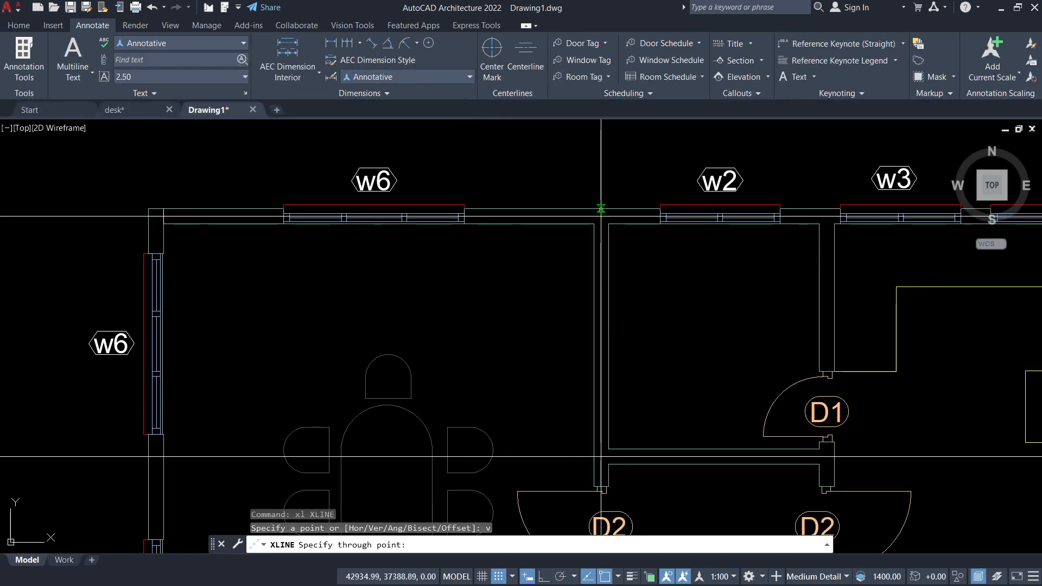
pyautogui.scroll(4, 601, 210)
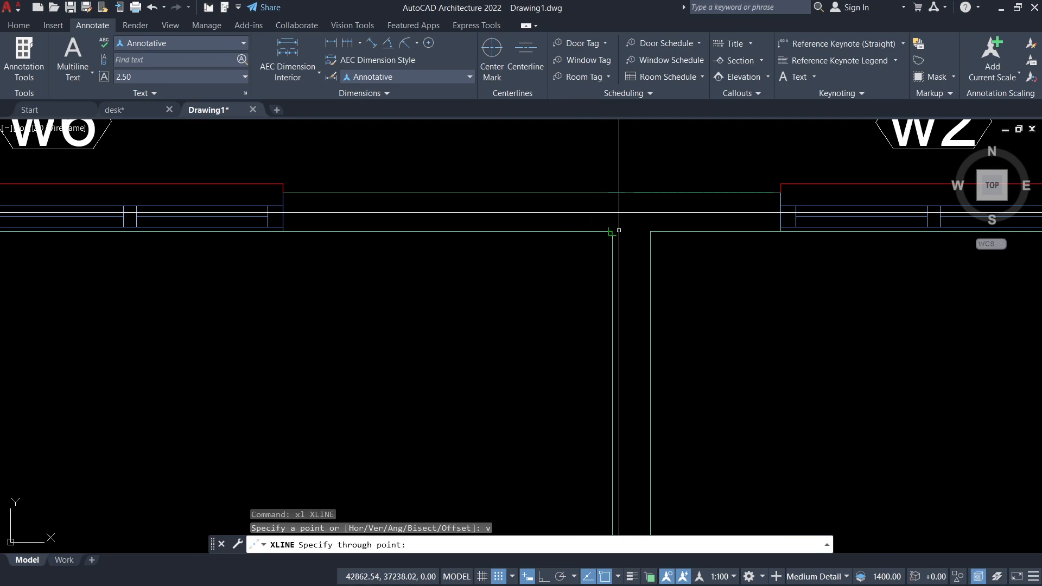
pyautogui.scroll(-4, 609, 233)
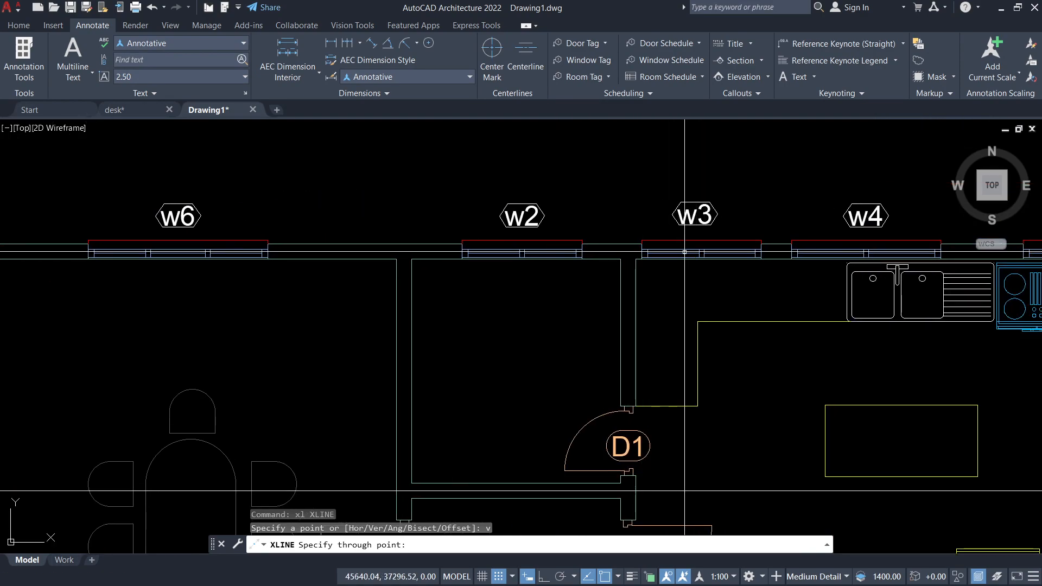
pyautogui.scroll(2, 644, 259)
pyautogui.press('Escape')
pyautogui.press('Escape')
pyautogui.press('Escape')
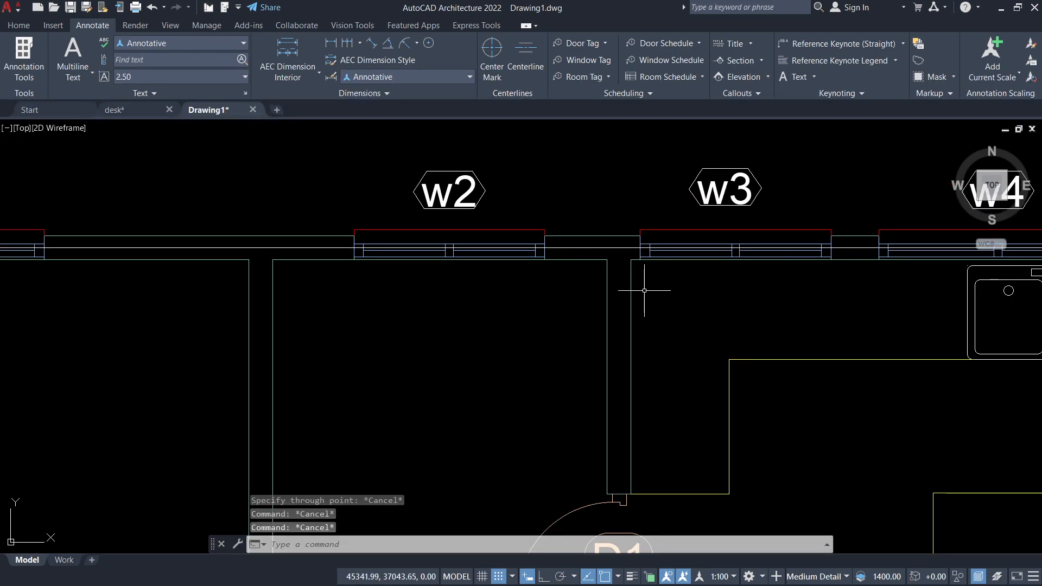
# Step: Draw a short helper line corner to corner across the upper end of the wall between the w2 room and the kitchen
pyautogui.write('l')
pyautogui.press('Return')
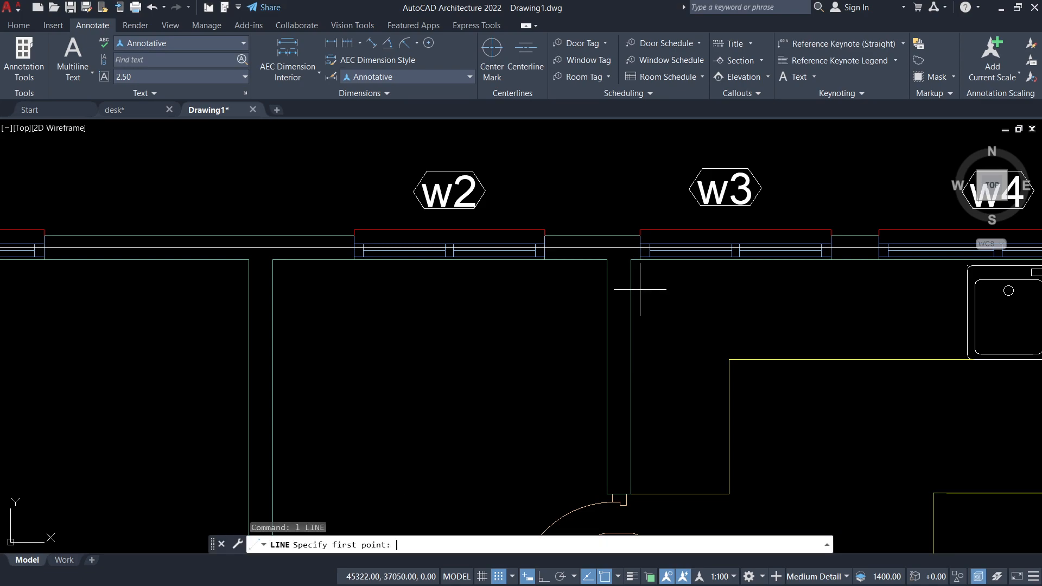
pyautogui.click(607, 260)
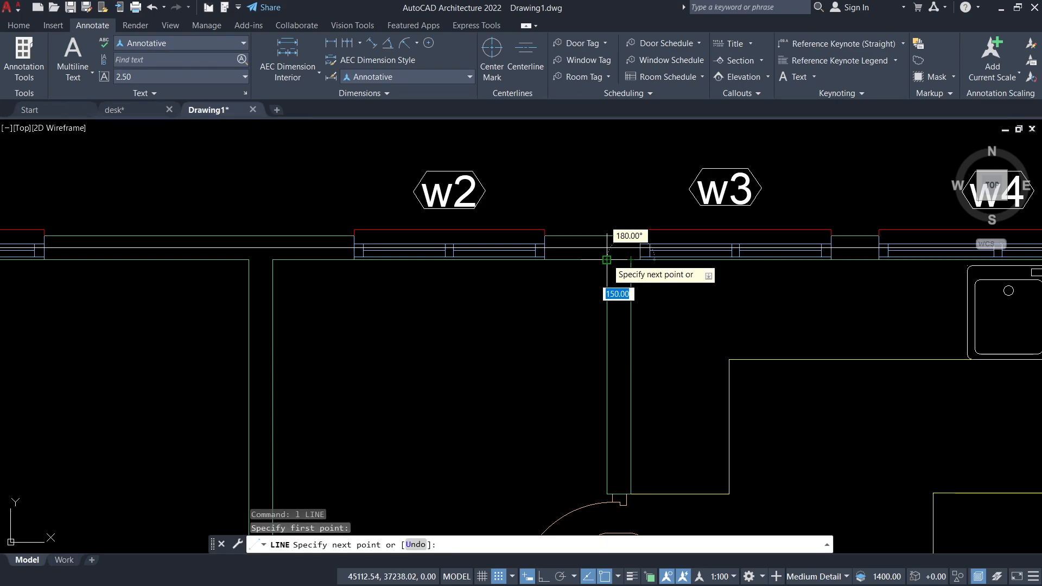
pyautogui.press('Escape')
pyautogui.press('Escape')
pyautogui.press('Escape')
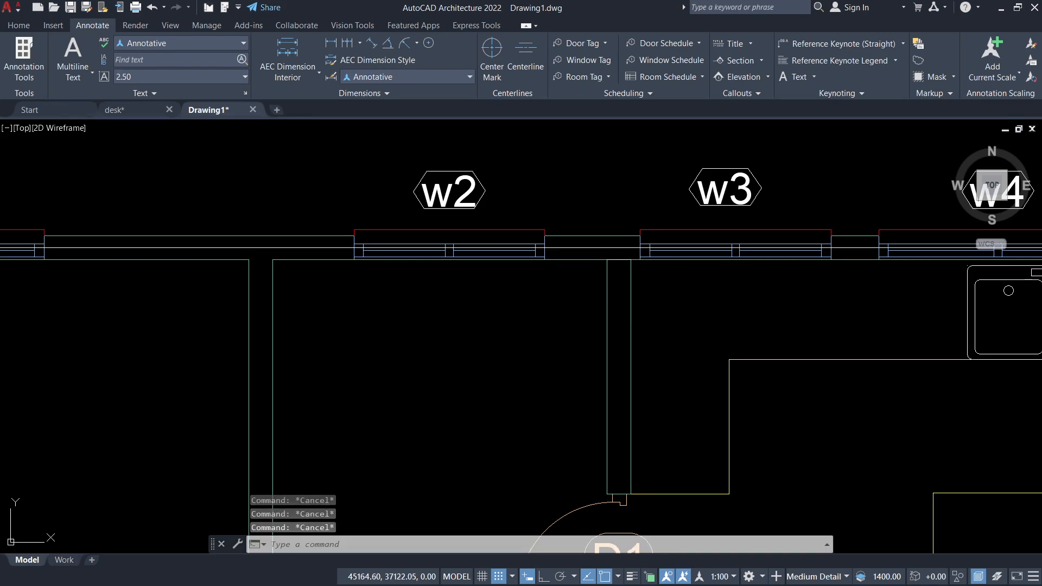
pyautogui.click(619, 260)
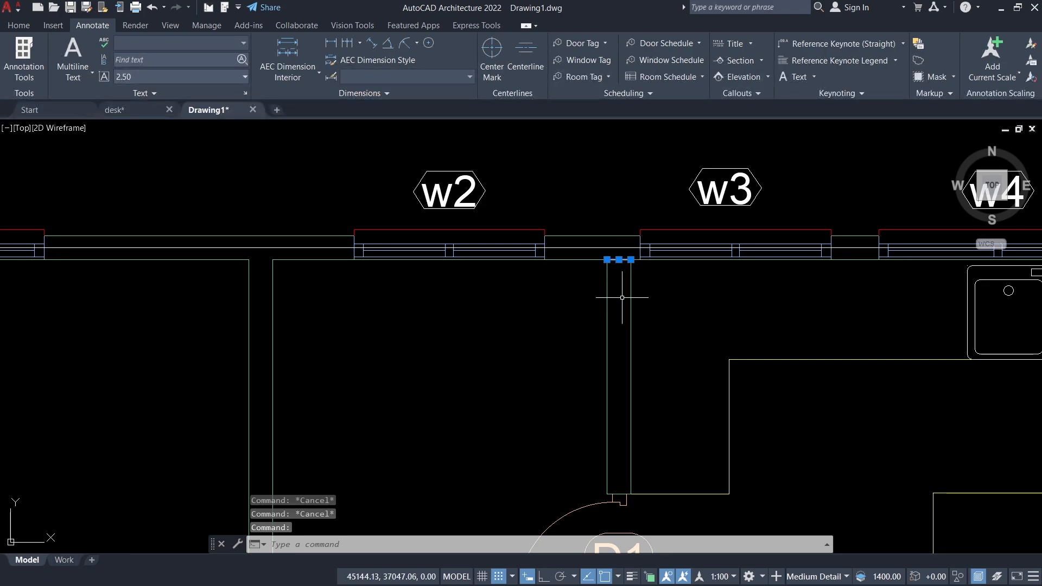
pyautogui.press('Escape')
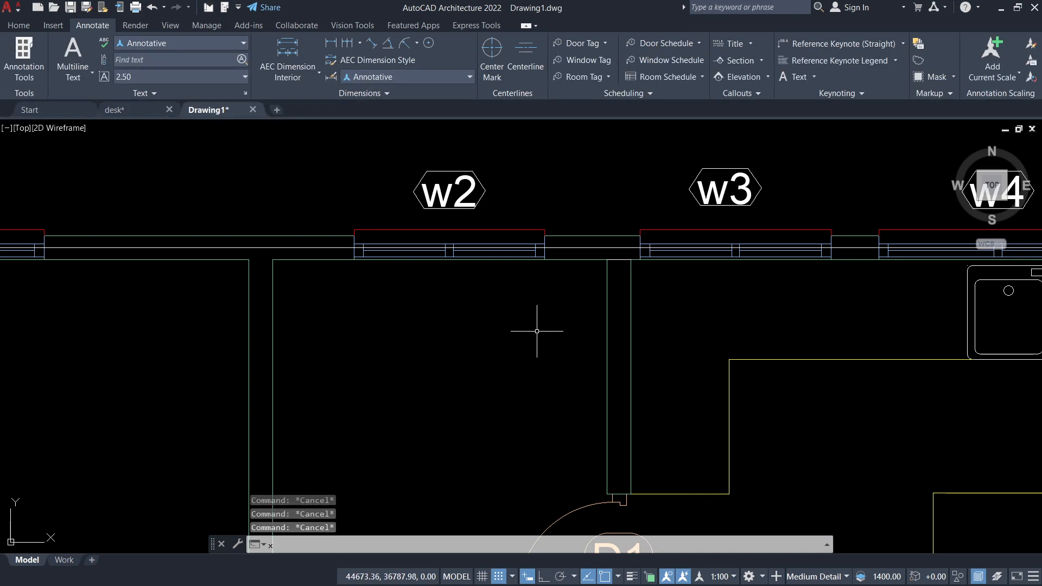
# Step: Place a vertical construction line through the midpoint of the helper line between windows w2 and w3
pyautogui.write('xl')
pyautogui.press('Return')
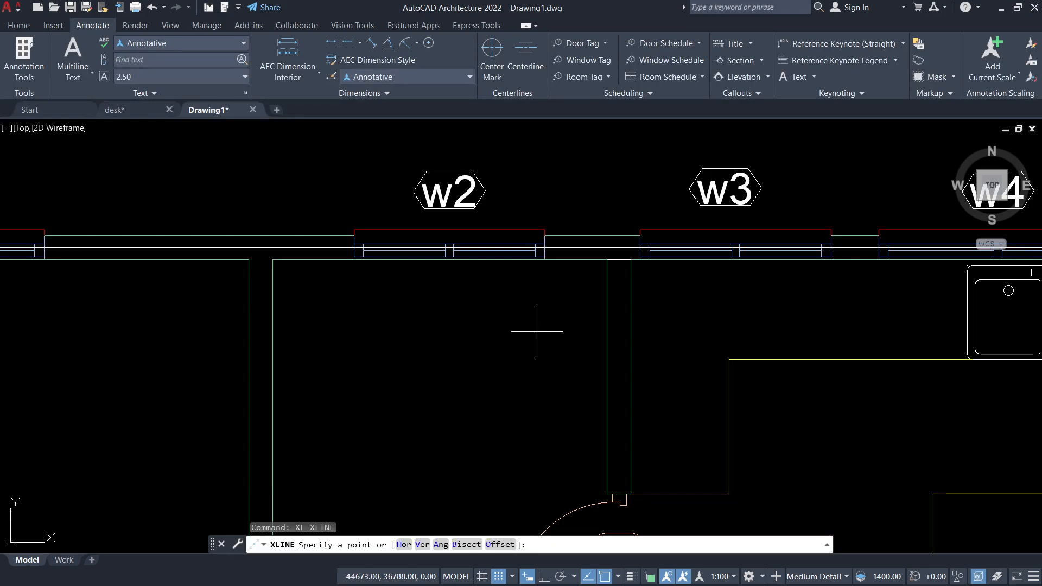
pyautogui.press('Return')
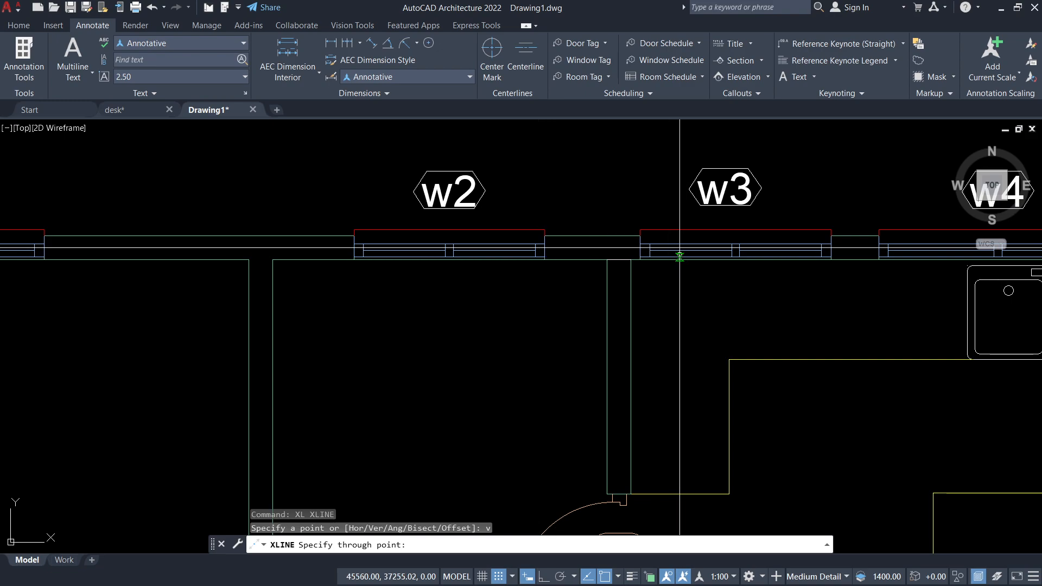
pyautogui.scroll(5, 618, 259)
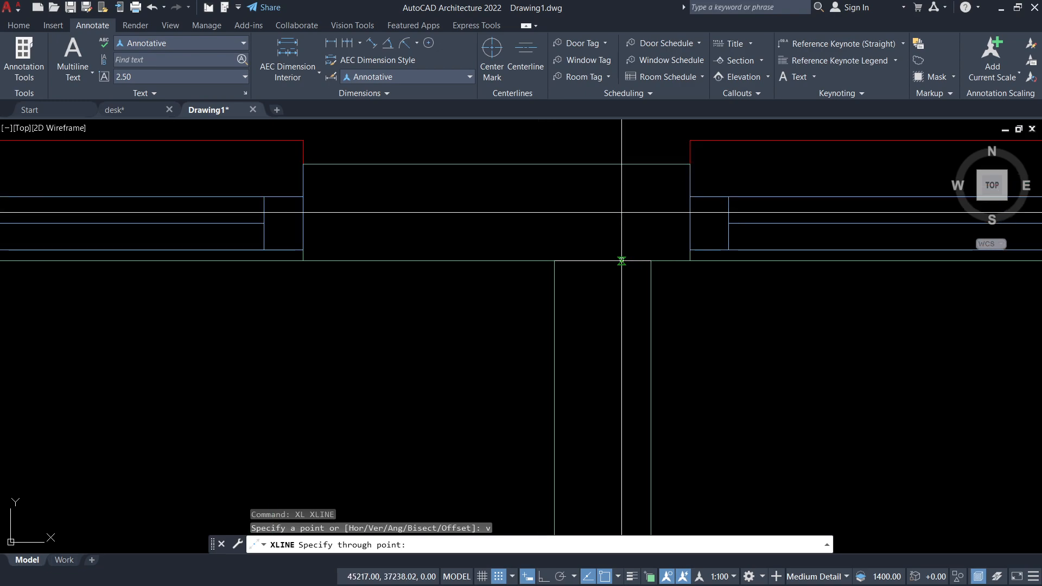
pyautogui.click(602, 260)
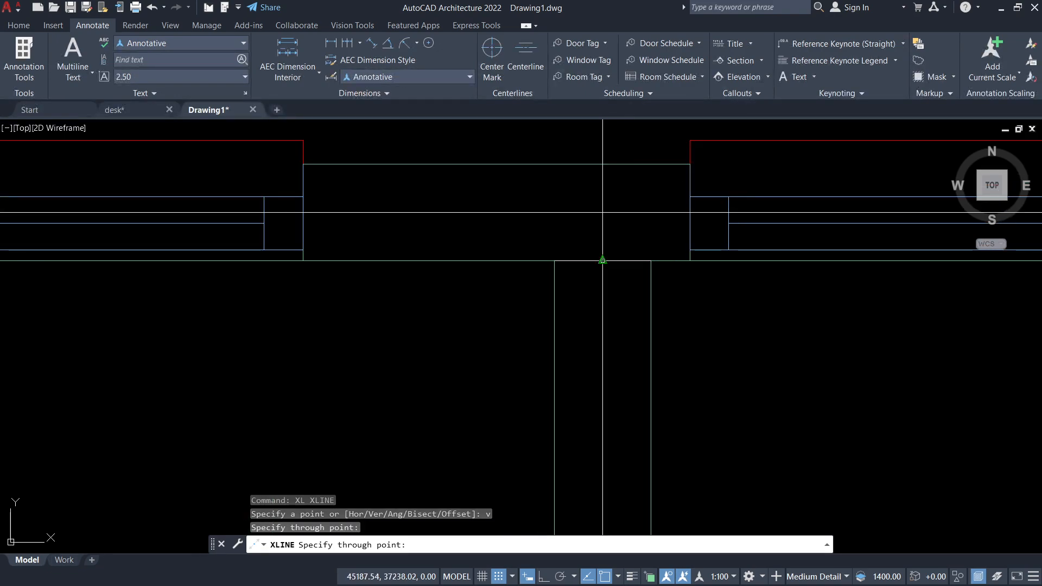
pyautogui.press('Escape')
pyautogui.press('Escape')
pyautogui.press('Escape')
# Step: Erase the short helper line at the upper end of the wall between windows w2 and w3
pyautogui.click(628, 239)
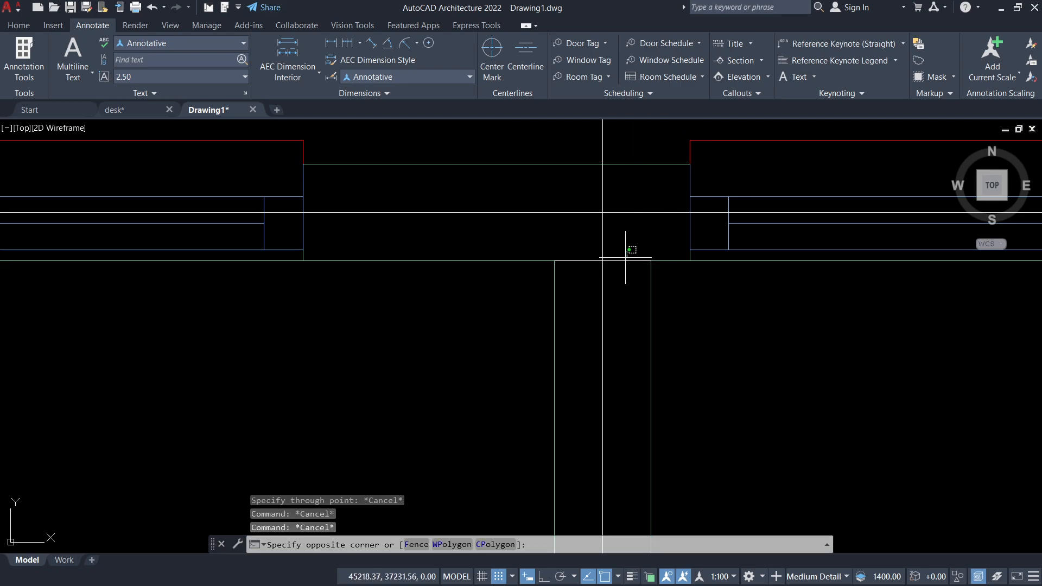
pyautogui.click(629, 301)
pyautogui.write('e')
pyautogui.press('Return')
# Step: Copy the vertical construction line from the inner wall corner onto the kitchen's right wall beside window w4
pyautogui.click(629, 318)
pyautogui.click(587, 338)
pyautogui.write('cp')
pyautogui.press('Return')
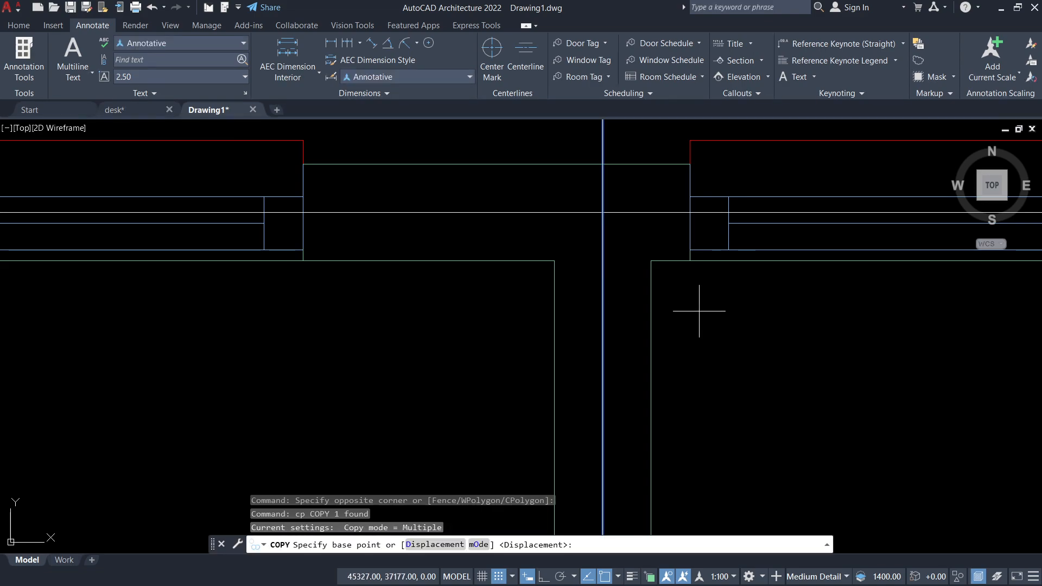
pyautogui.click(651, 261)
pyautogui.scroll(-3, 549, 321)
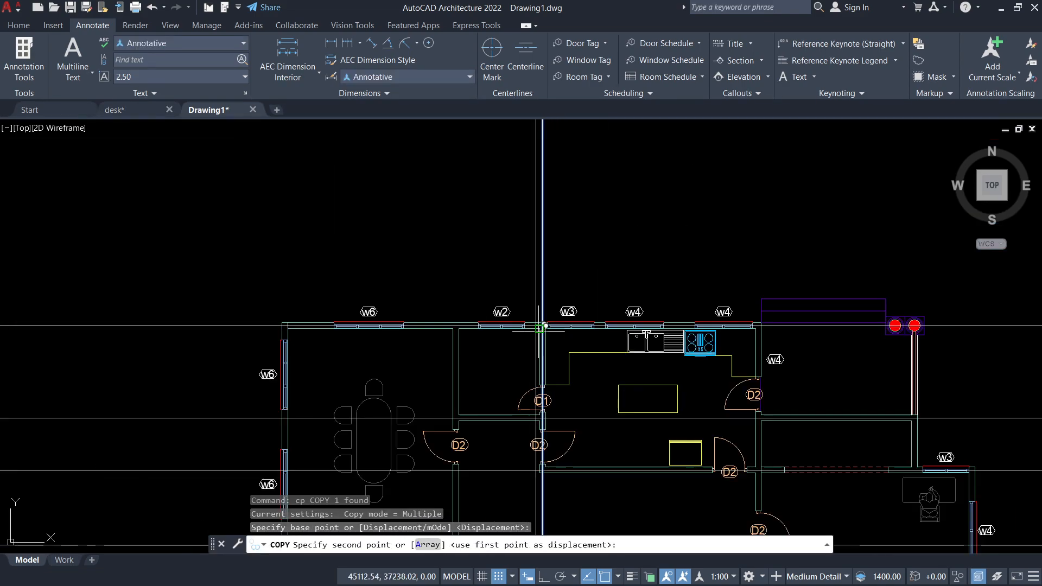
pyautogui.scroll(6, 759, 329)
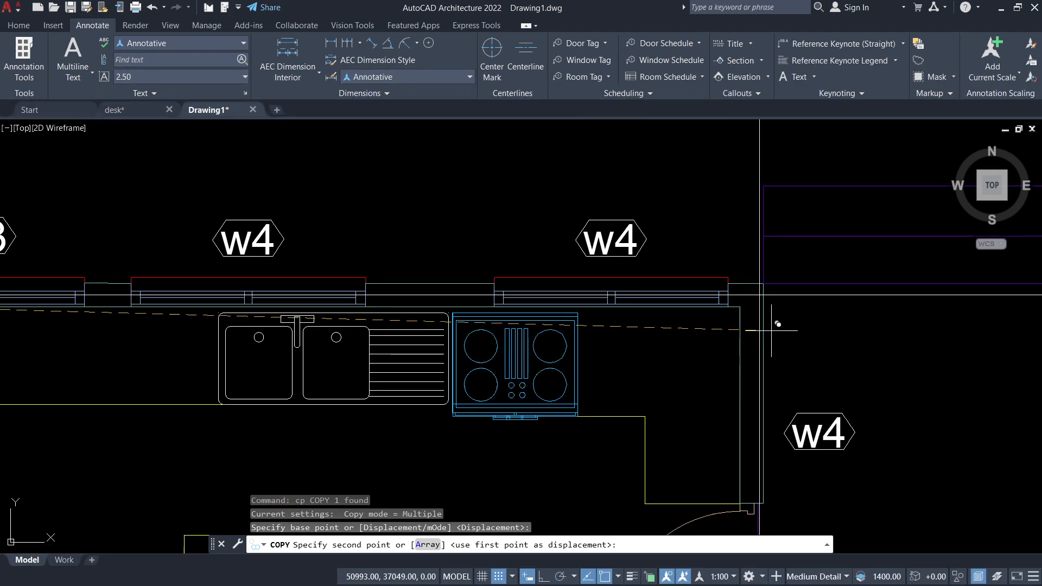
pyautogui.click(741, 295)
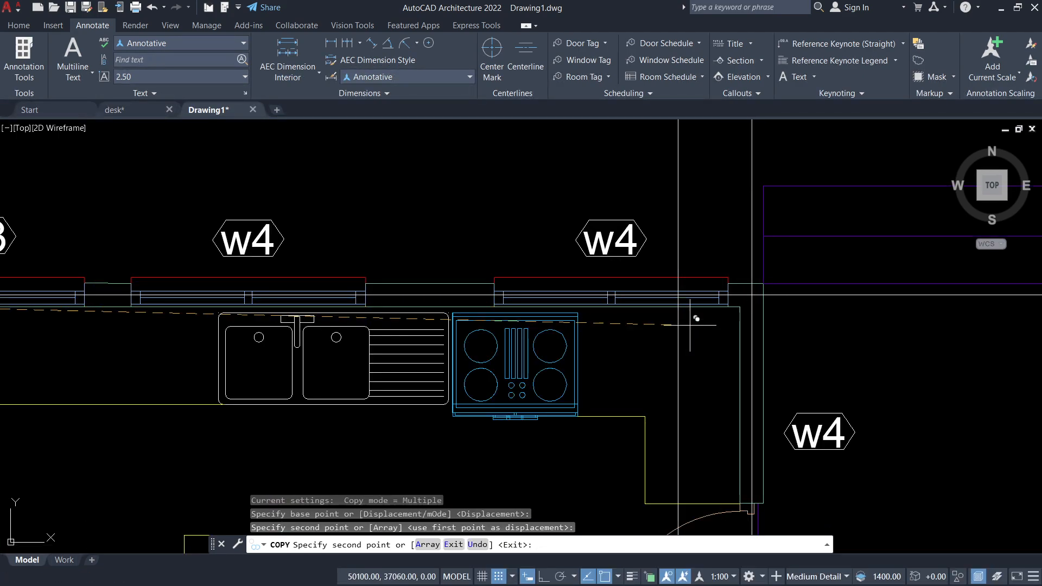
# Step: Place copies of the vertical construction line along the wall below the upper-right columns and the upper-right bedroom's outer wall beside w3
pyautogui.scroll(-4, 746, 315)
pyautogui.scroll(4, 706, 342)
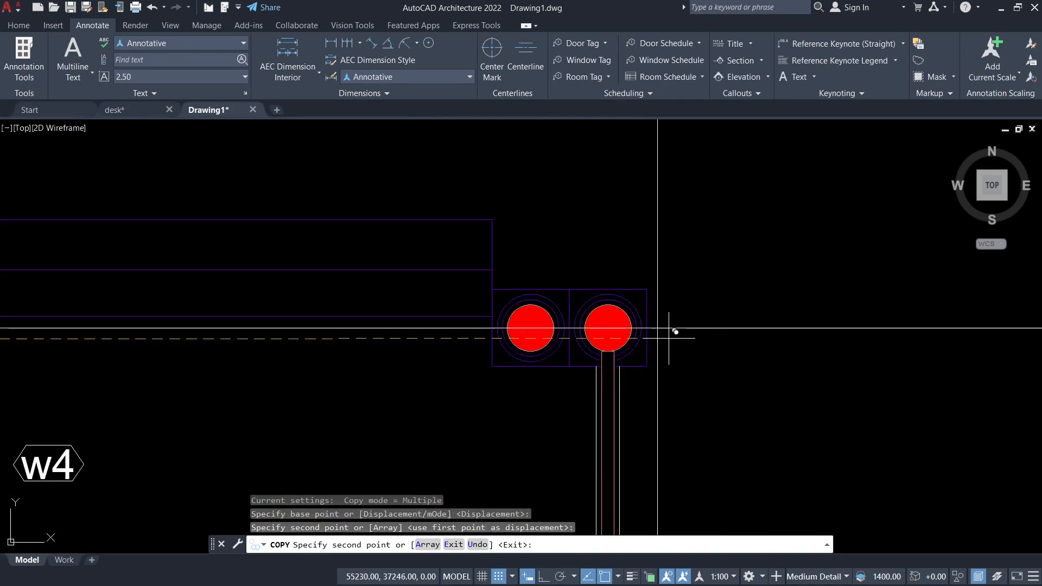
pyautogui.scroll(4, 640, 347)
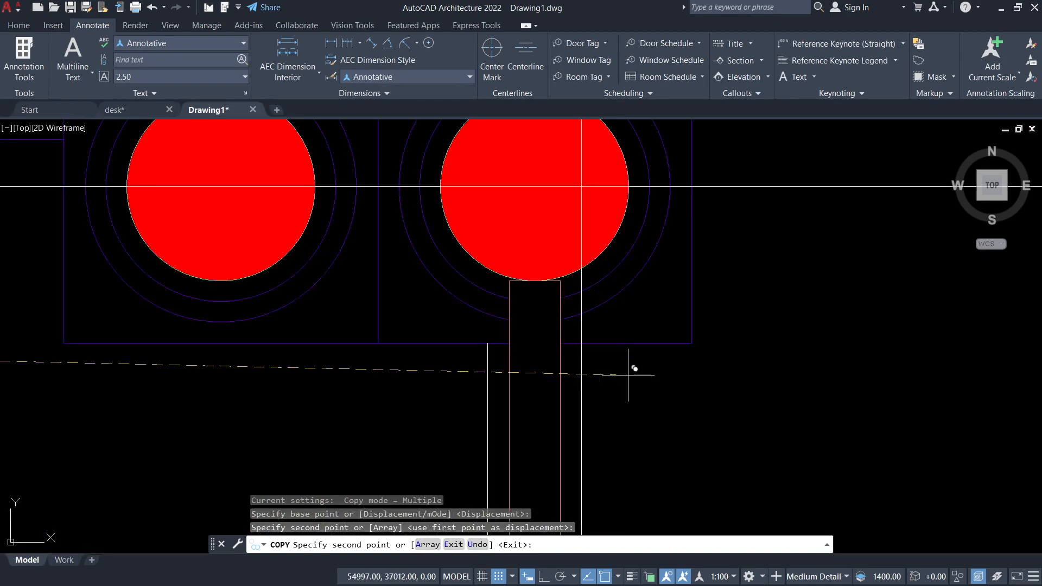
pyautogui.click(584, 339)
pyautogui.scroll(-8, 760, 291)
pyautogui.scroll(10, 756, 385)
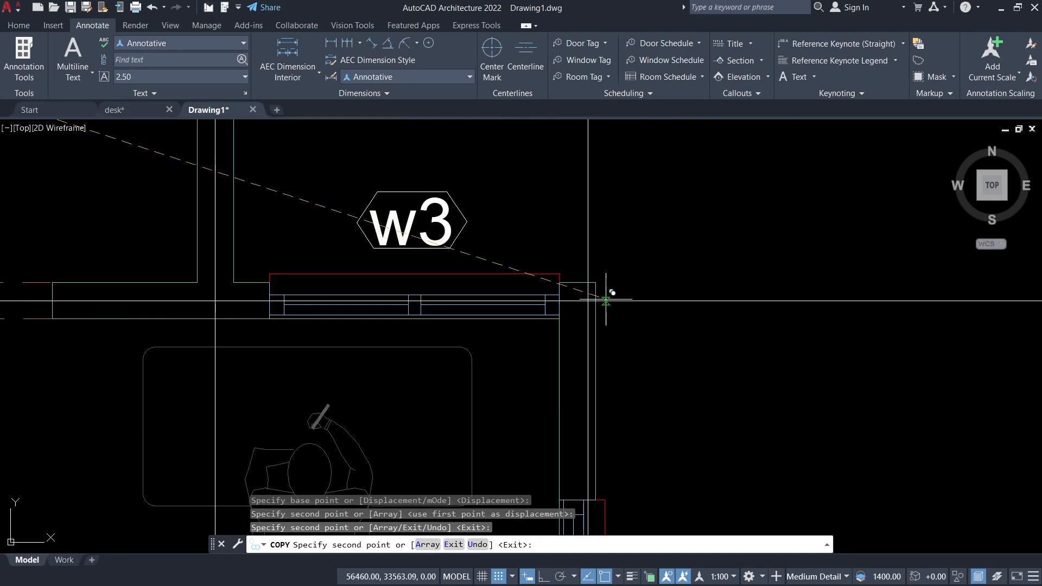
pyautogui.click(596, 286)
pyautogui.scroll(-8, 614, 286)
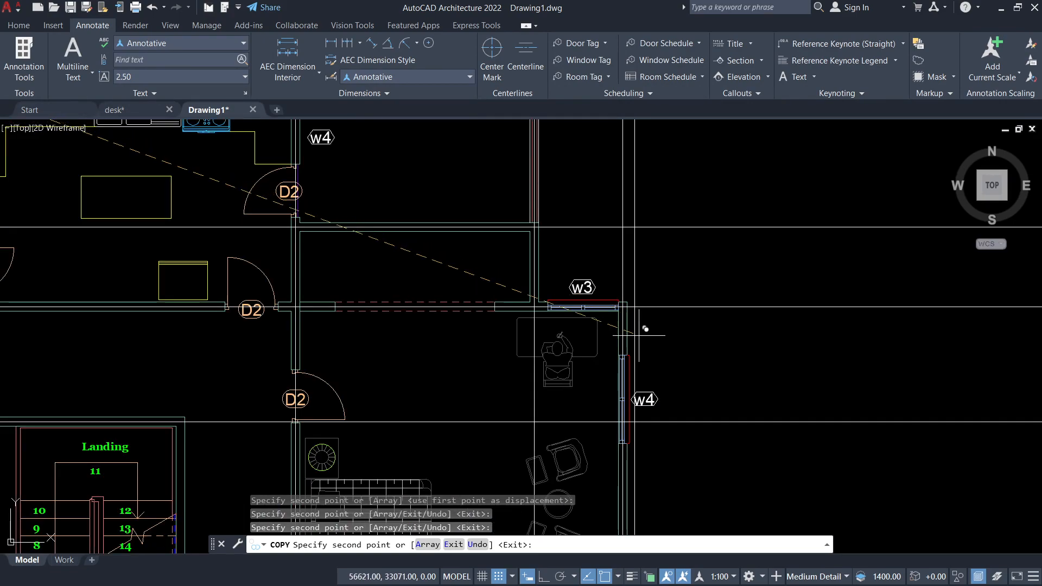
# Step: Place a copy of the vertical construction line along the wall between the w2 lobby and the D1 bathroom below the upper-right bedroom
pyautogui.moveTo(697, 262); pyautogui.dragTo(702, 195, button='middle')
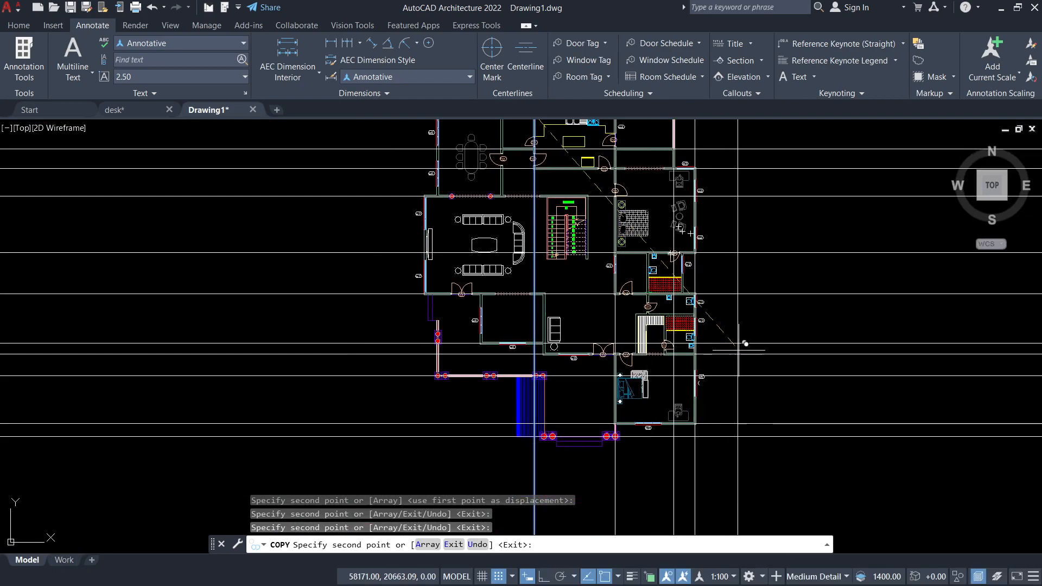
pyautogui.scroll(6, 702, 238)
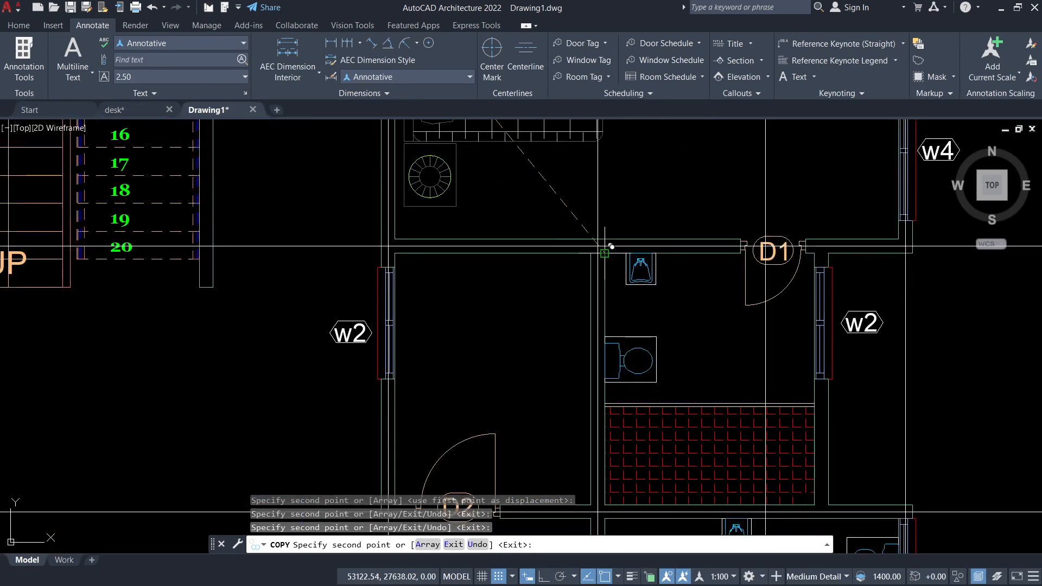
pyautogui.scroll(-8, 611, 246)
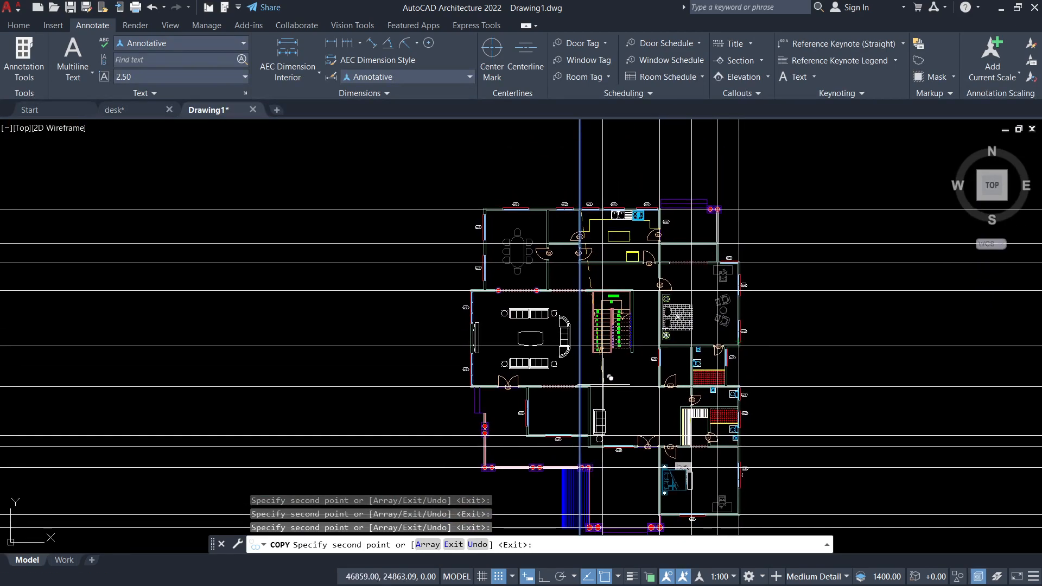
# Step: Place copies of the vertical construction line on the wall corner below the stairs and along the stairwell's right wall
pyautogui.scroll(6, 604, 383)
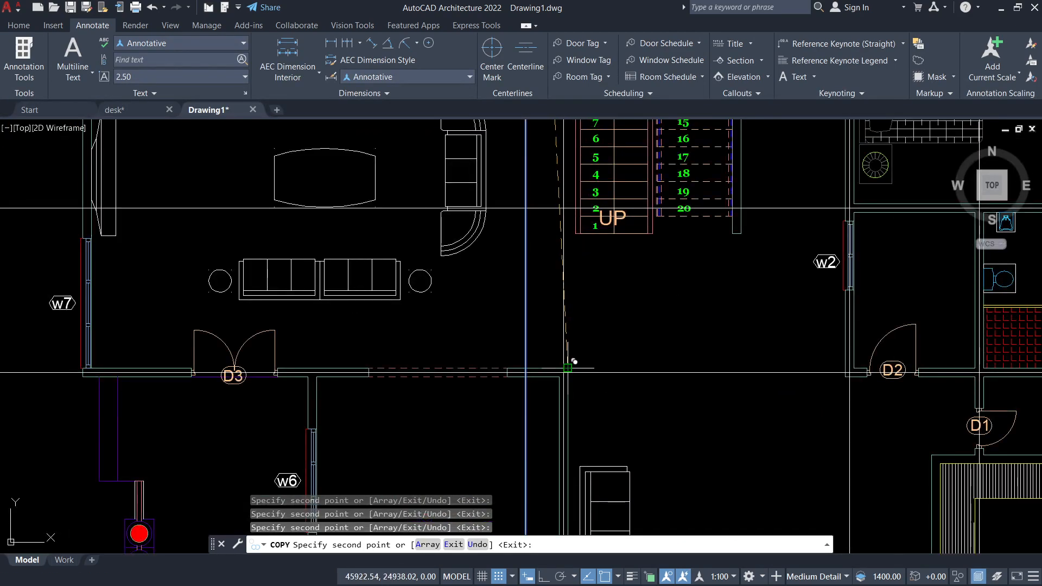
pyautogui.scroll(-4, 649, 324)
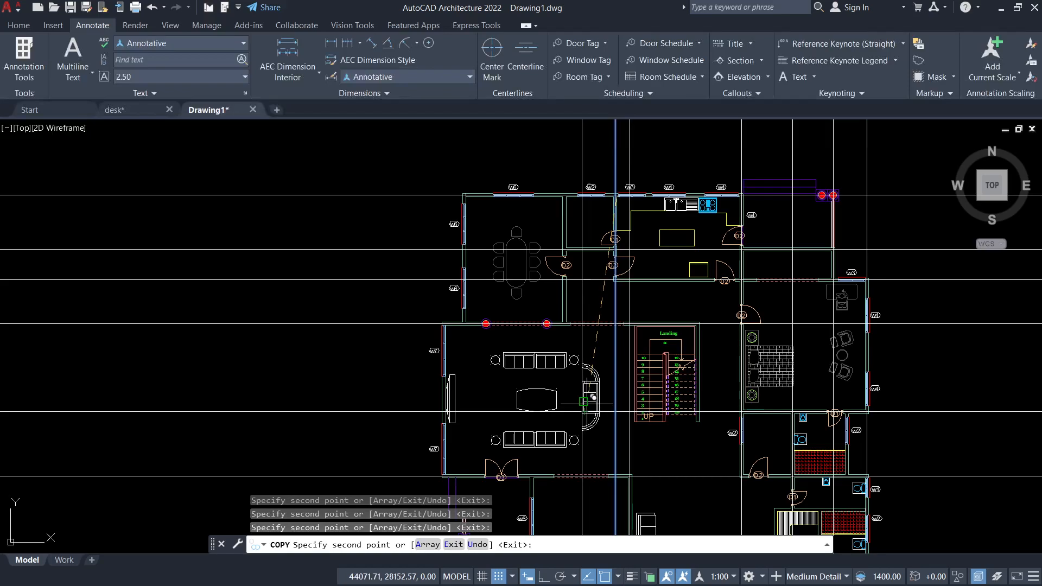
pyautogui.scroll(4, 708, 317)
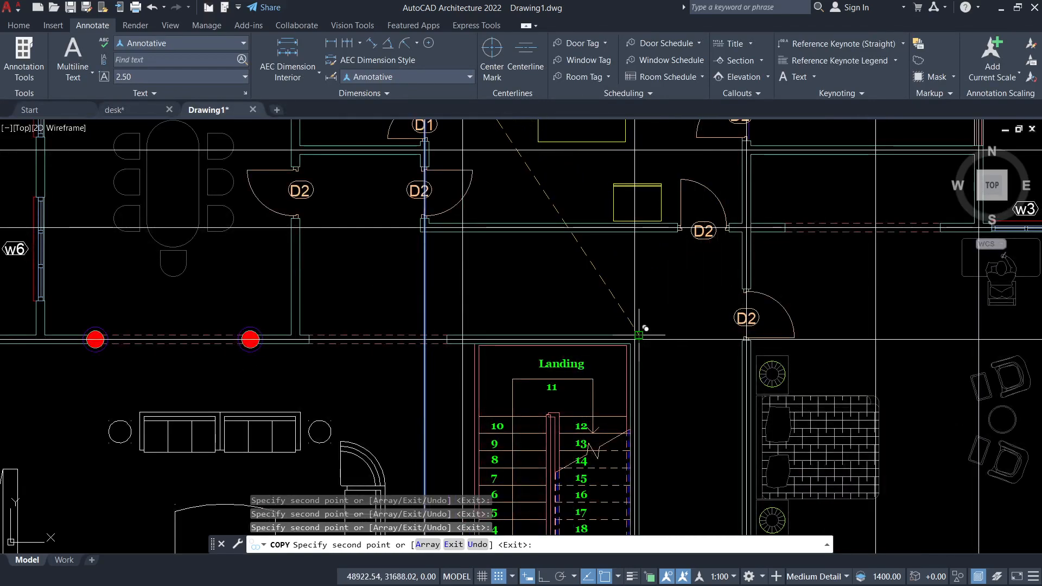
pyautogui.scroll(-5, 706, 325)
# Step: Place a copy of the vertical construction line along the wall between the dining room and the w2 lobby
pyautogui.scroll(7, 632, 344)
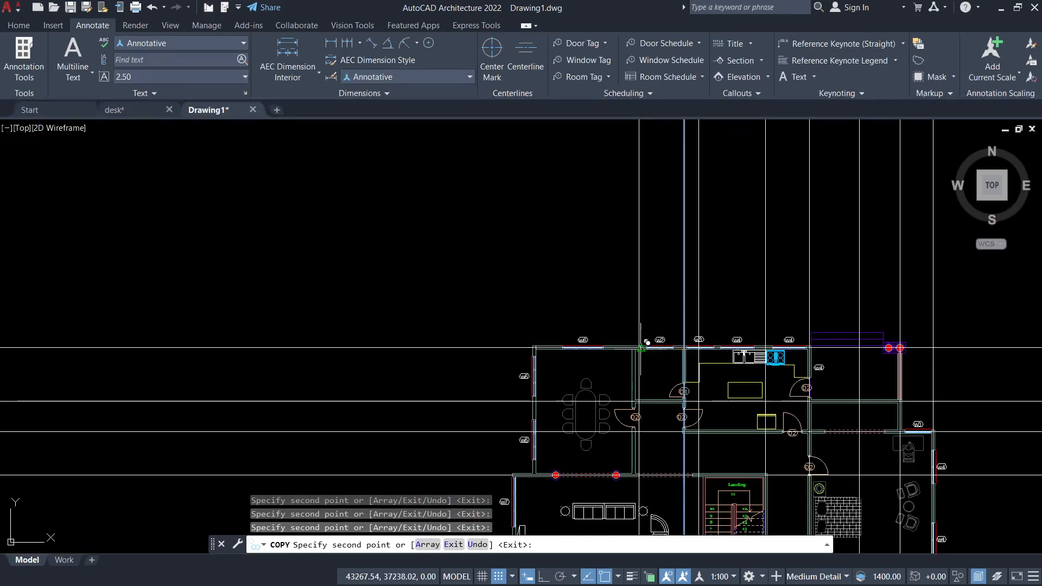
pyautogui.click(605, 343)
pyautogui.scroll(-7, 632, 313)
pyautogui.moveTo(711, 428); pyautogui.dragTo(607, 320, button='middle')
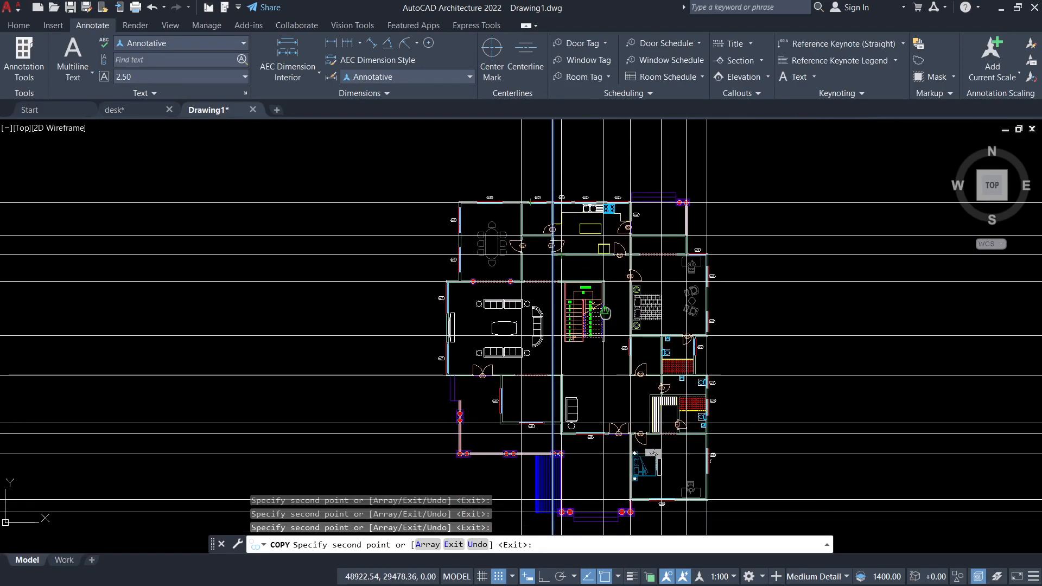
# Step: Place a copy of the vertical construction line on the w6 wall beside door D3 and finish copying
pyautogui.scroll(8, 535, 343)
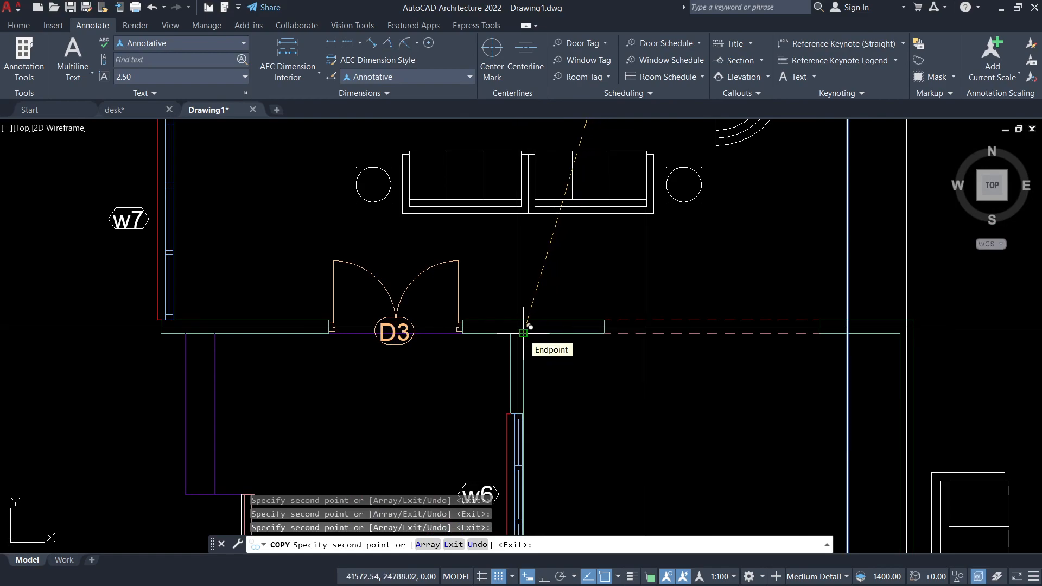
pyautogui.click(529, 326)
pyautogui.scroll(-8, 559, 304)
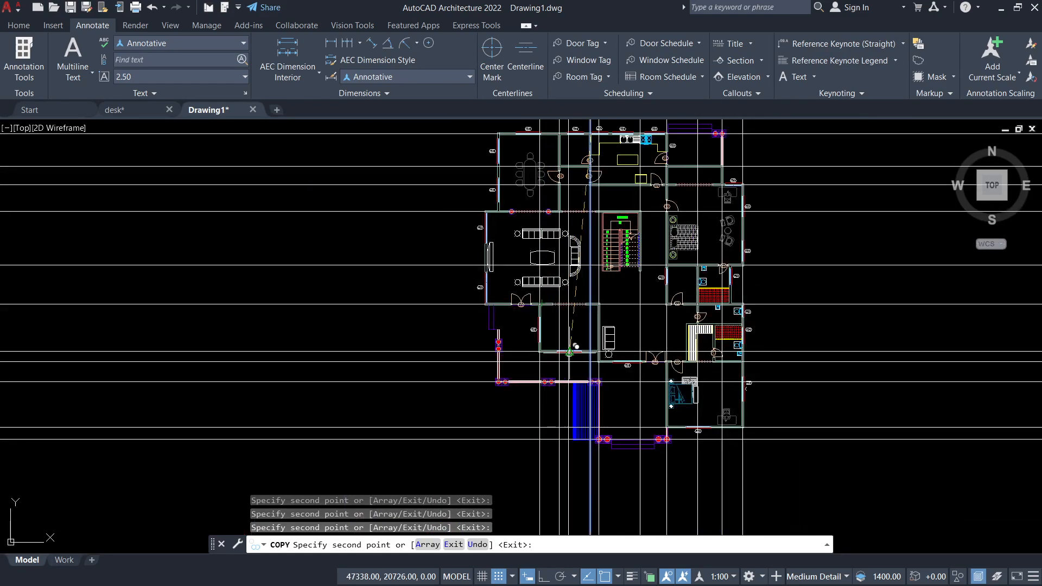
pyautogui.scroll(5, 672, 388)
pyautogui.scroll(-5, 489, 344)
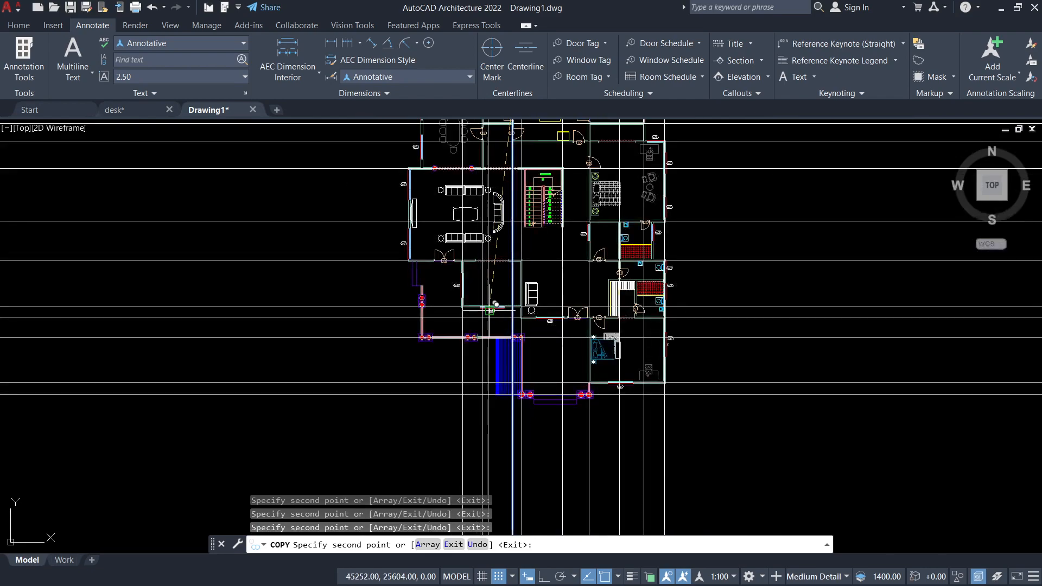
pyautogui.moveTo(512, 130); pyautogui.dragTo(458, 233, button='middle')
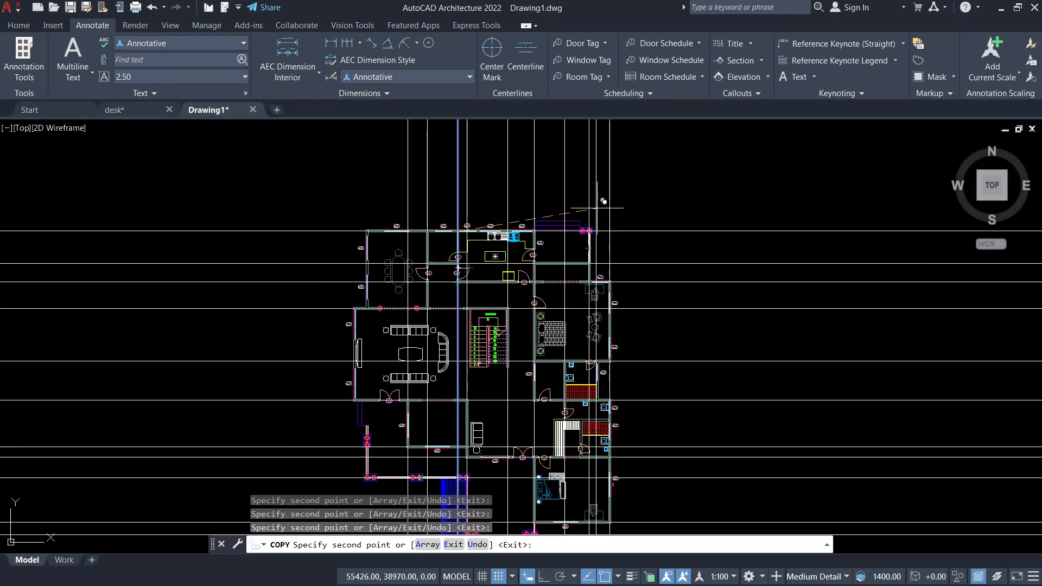
pyautogui.press('Escape')
pyautogui.press('Escape')
pyautogui.press('Escape')
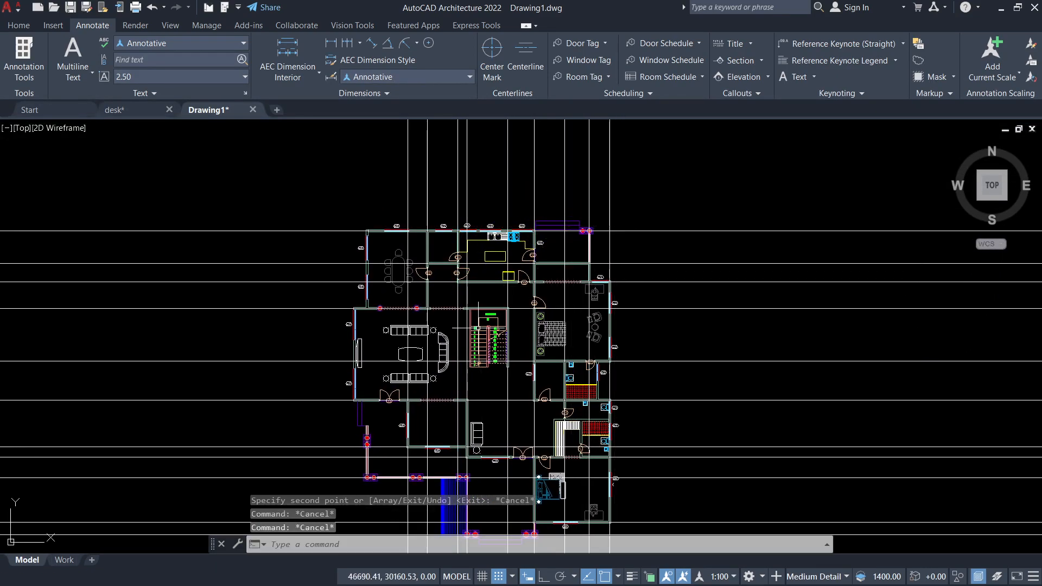
# Step: Draw a boundary rectangle of about 26,000 by 30,000 units around the whole floor plan, crossing all construction lines
pyautogui.write('rec')
pyautogui.press('Return')
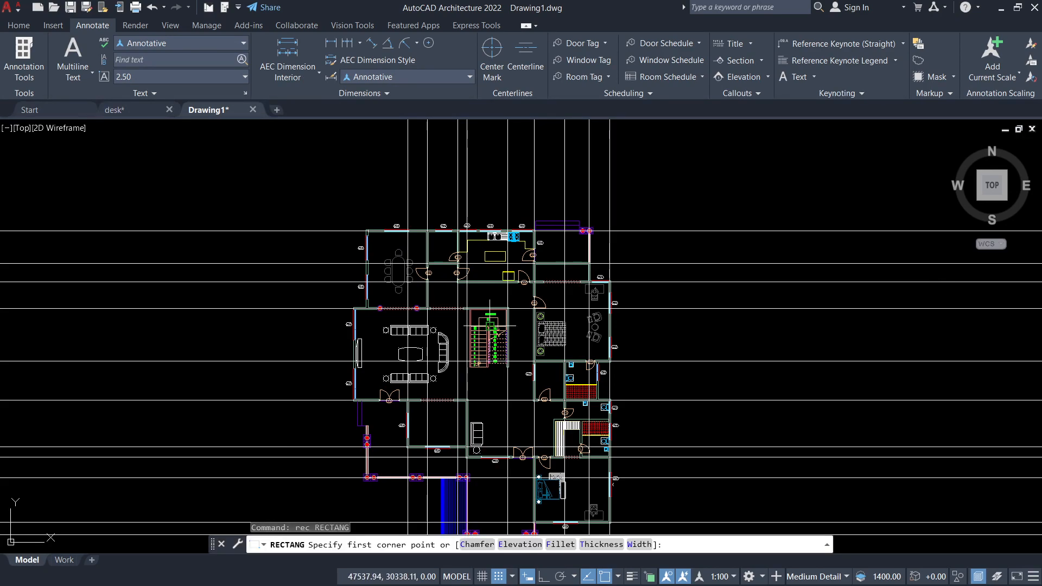
pyautogui.scroll(-4, 325, 185)
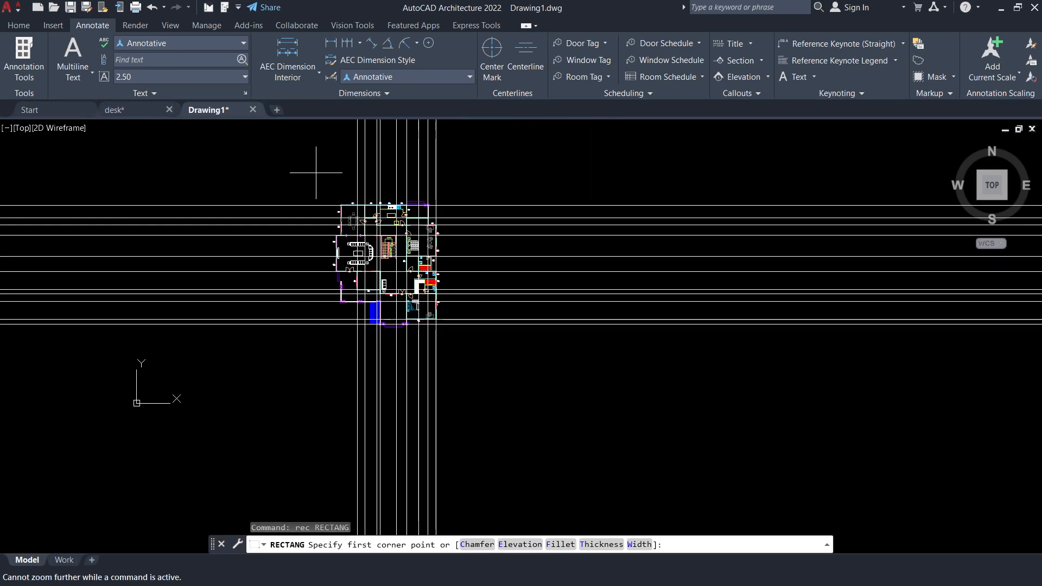
pyautogui.scroll(4, 319, 183)
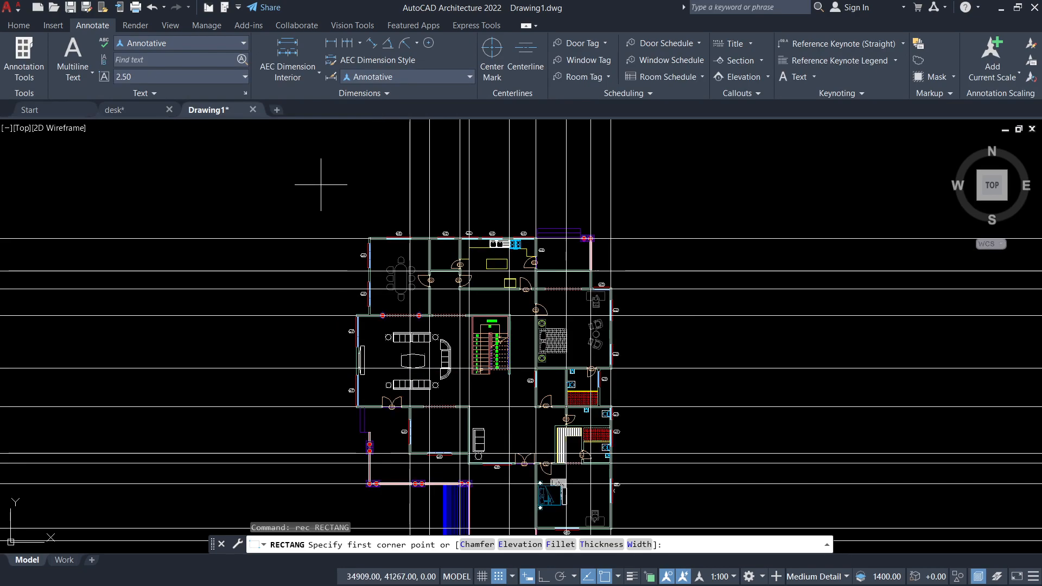
pyautogui.click(317, 192)
pyautogui.scroll(-2, 521, 328)
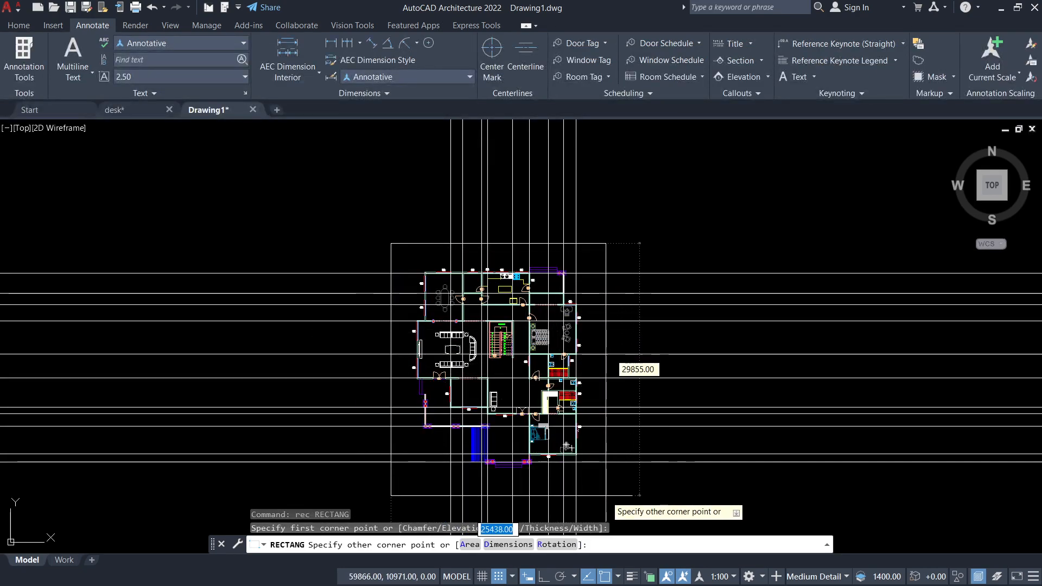
pyautogui.click(609, 243)
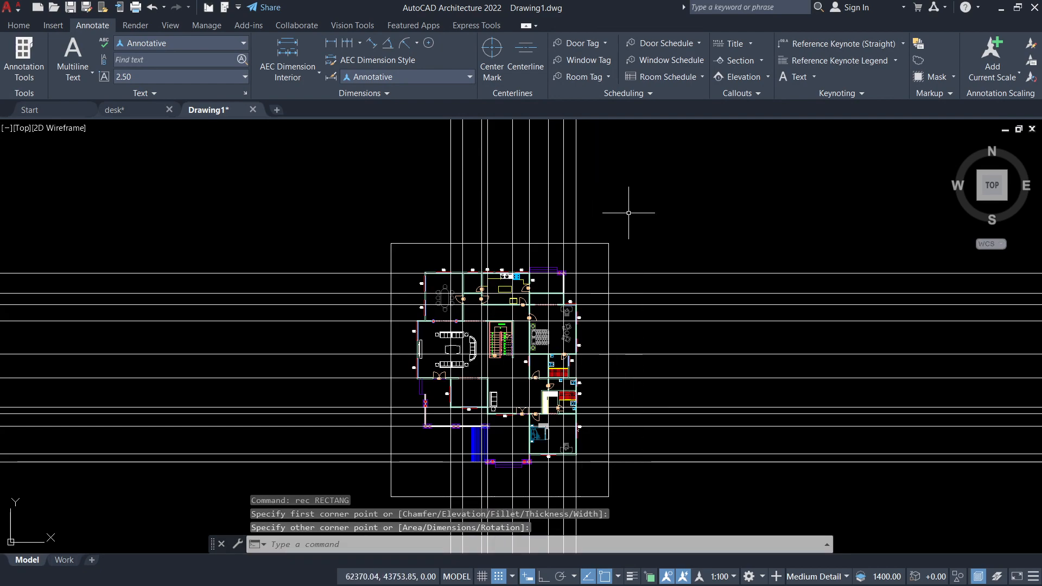
# Step: Trim all construction lines outside the boundary rectangle with EXTRIM, using the rectangle as the cutting edge
pyautogui.click(608, 238)
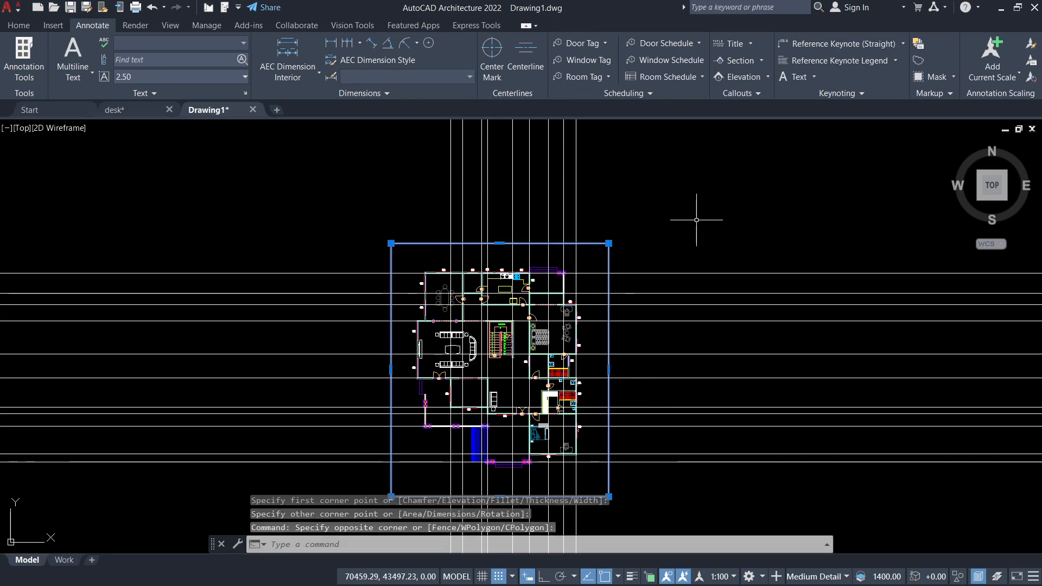
pyautogui.write('extr')
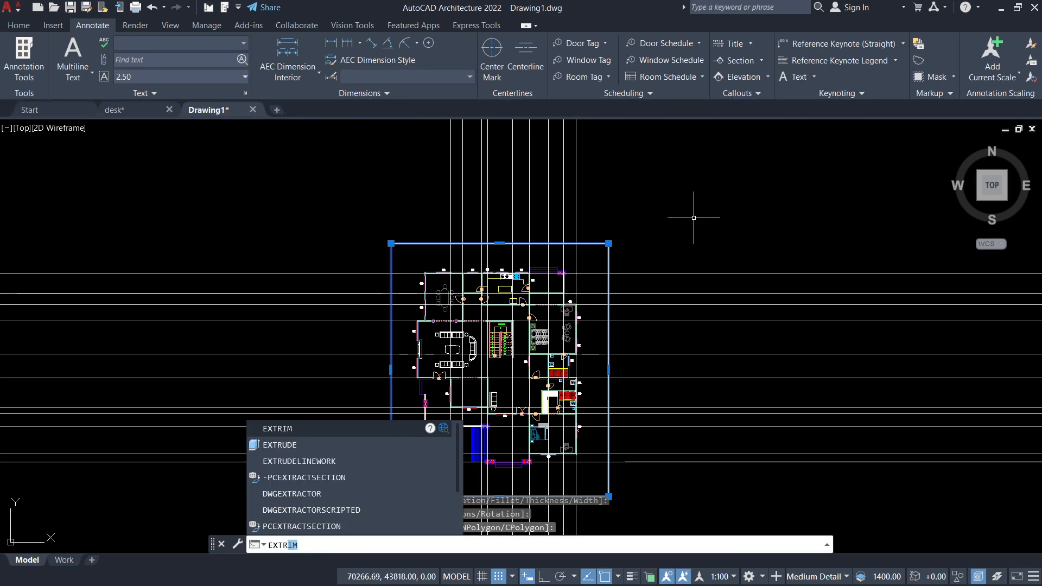
pyautogui.write('im')
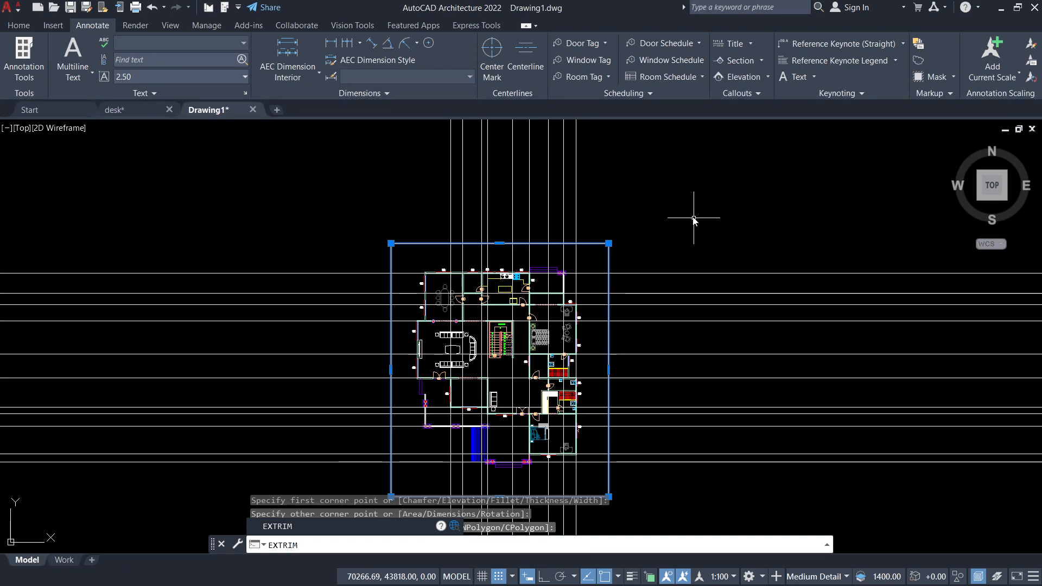
pyautogui.press('Return')
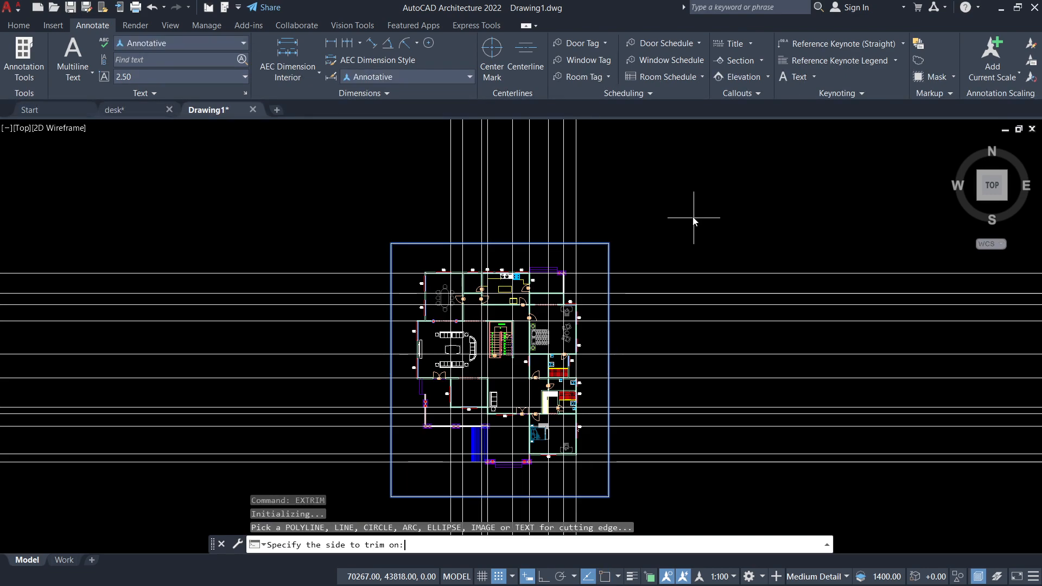
pyautogui.click(683, 217)
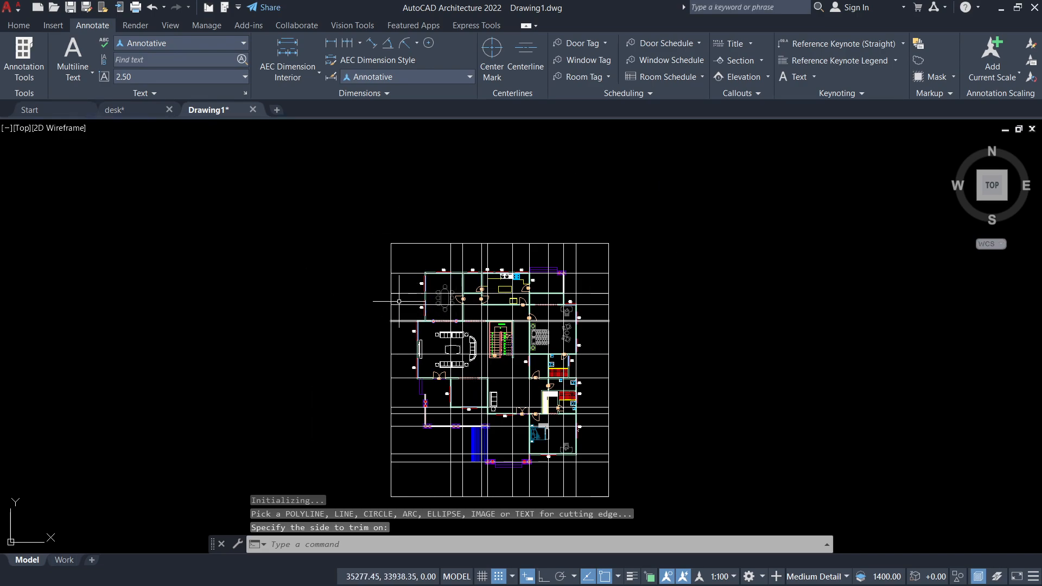
# Step: Erase the boundary rectangle around the trimmed construction lines
pyautogui.moveTo(400, 302); pyautogui.dragTo(402, 257, button='middle')
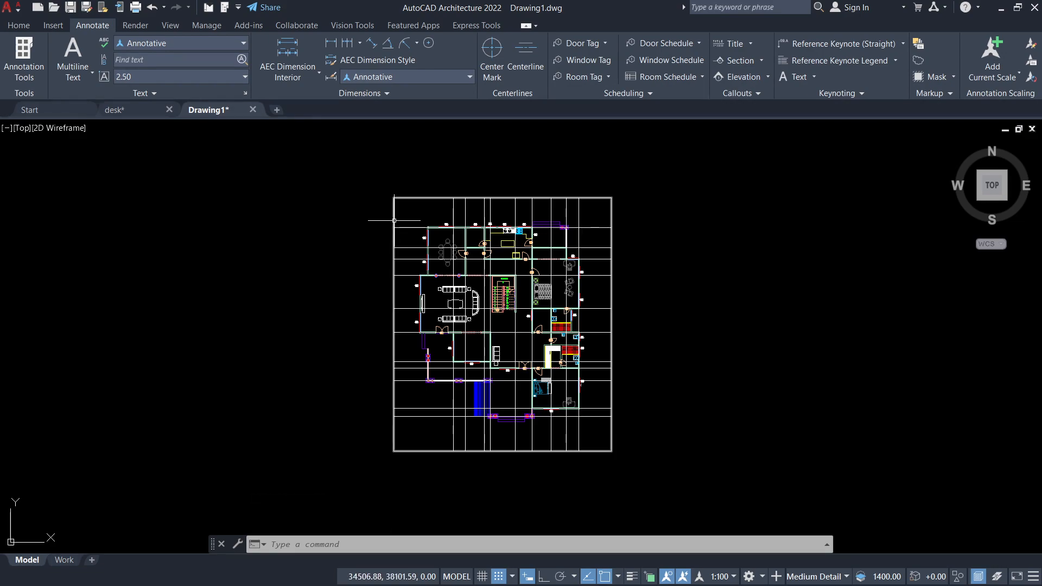
pyautogui.scroll(2, 416, 206)
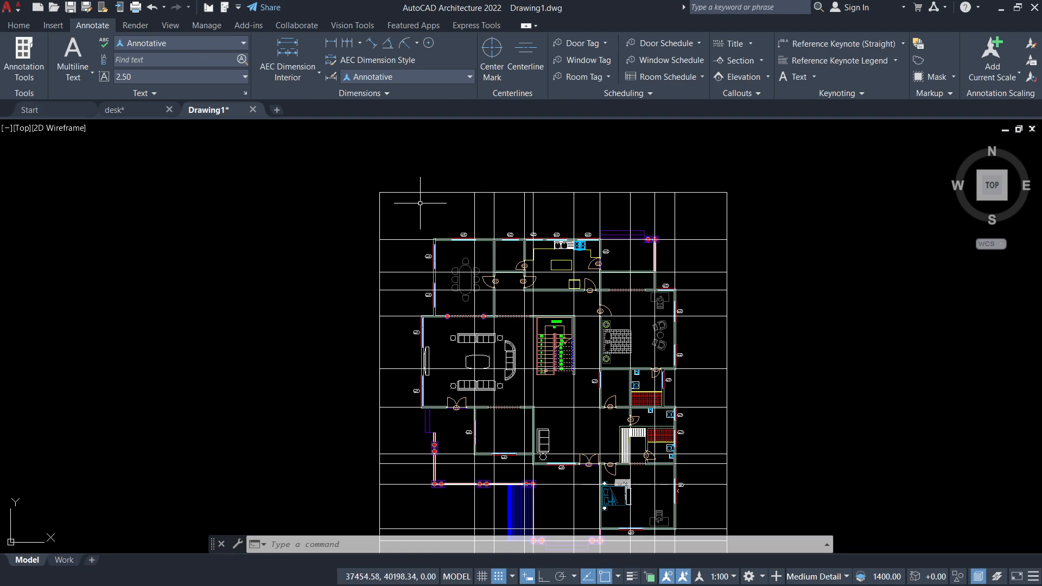
pyautogui.click(420, 191)
pyautogui.write('e')
pyautogui.press('Return')
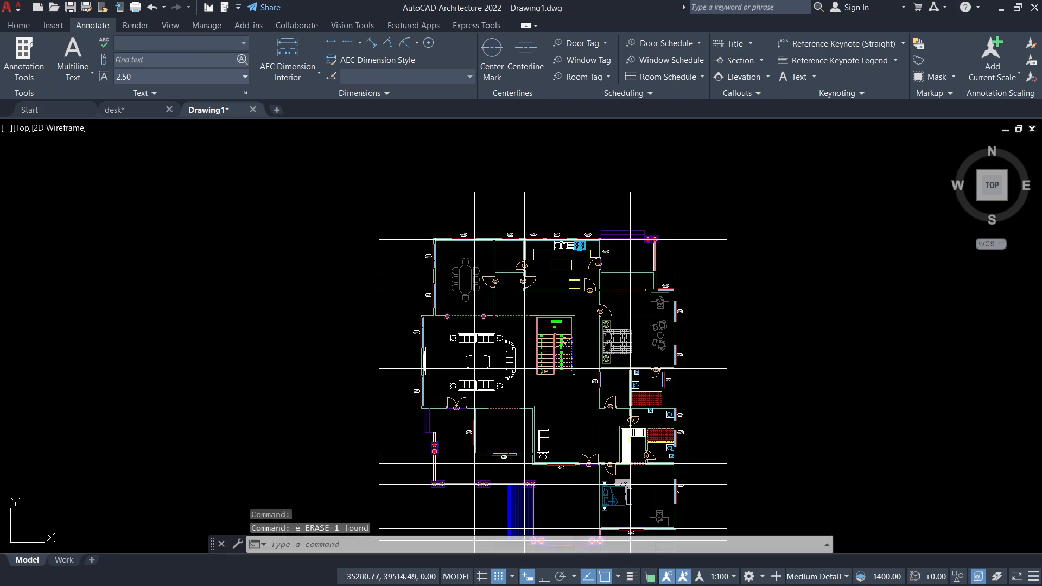
pyautogui.scroll(-2, 401, 203)
pyautogui.click(406, 200)
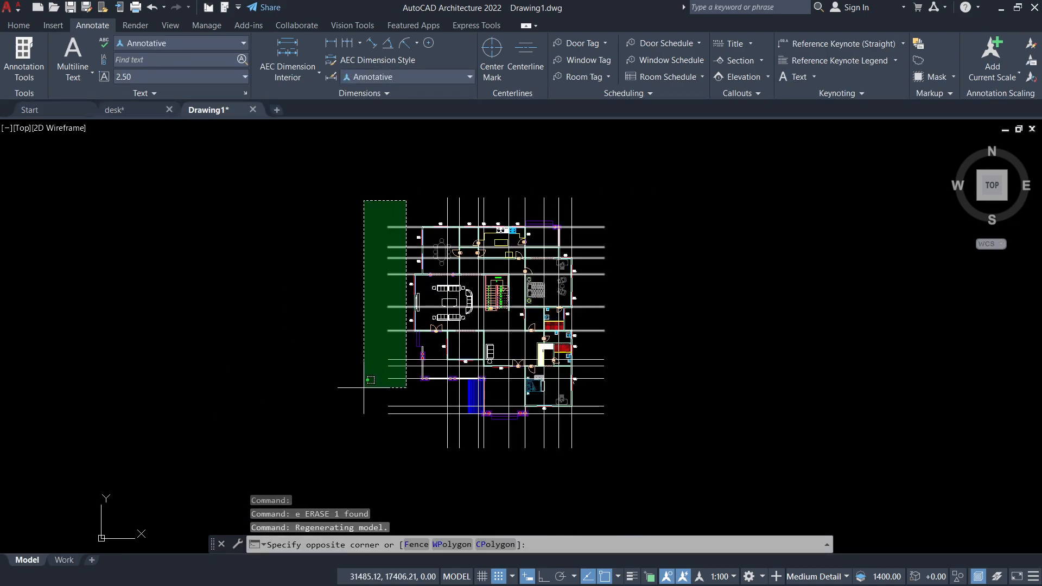
pyautogui.click(365, 441)
pyautogui.click(559, 168)
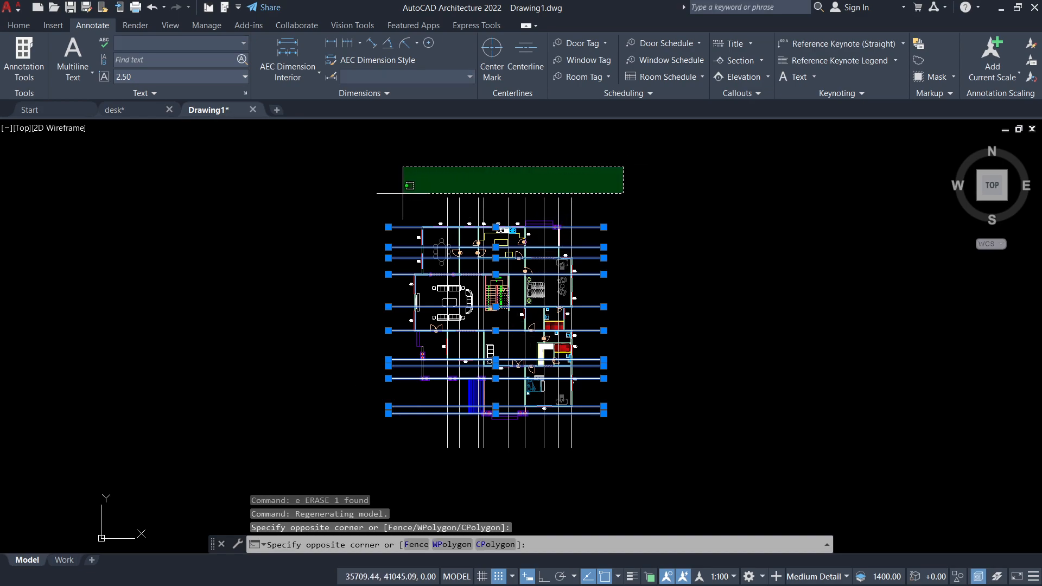
pyautogui.click(365, 209)
pyautogui.rightClick(95, 218)
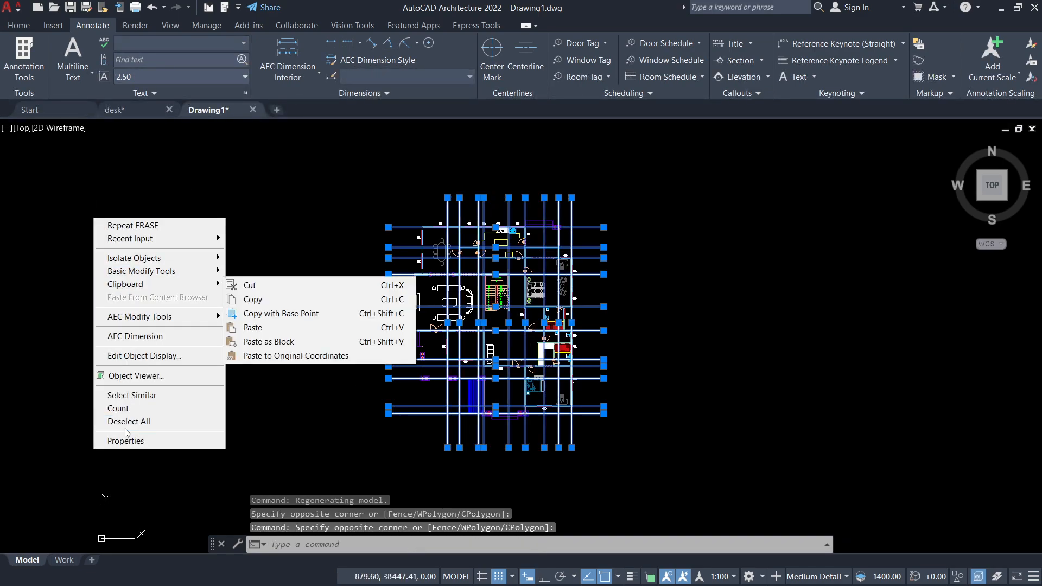
# Step: Open the tool palettes, switch them to the Design group and bring its column grid tools into view
pyautogui.click(24, 76)
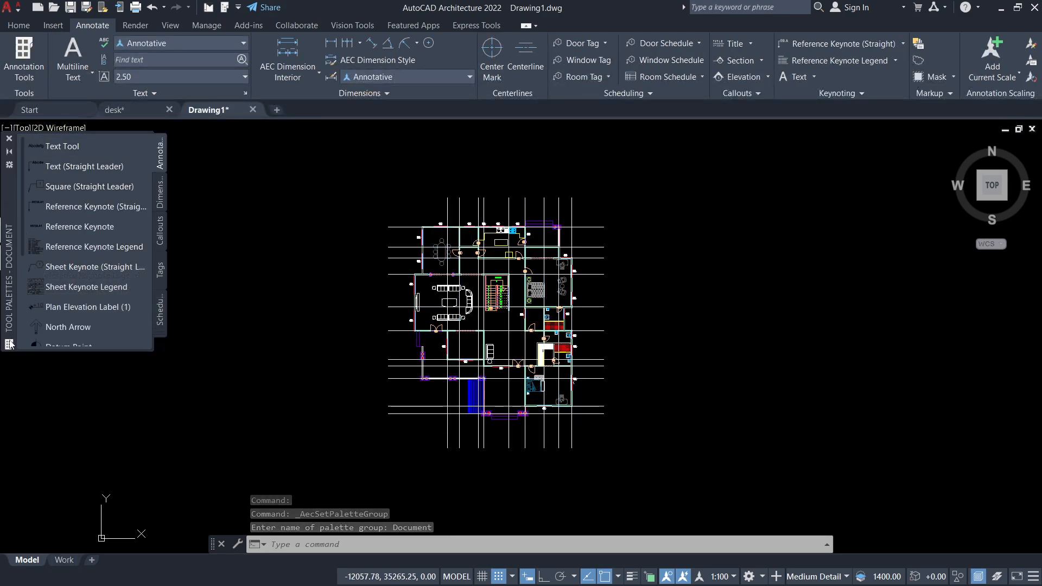
pyautogui.click(10, 164)
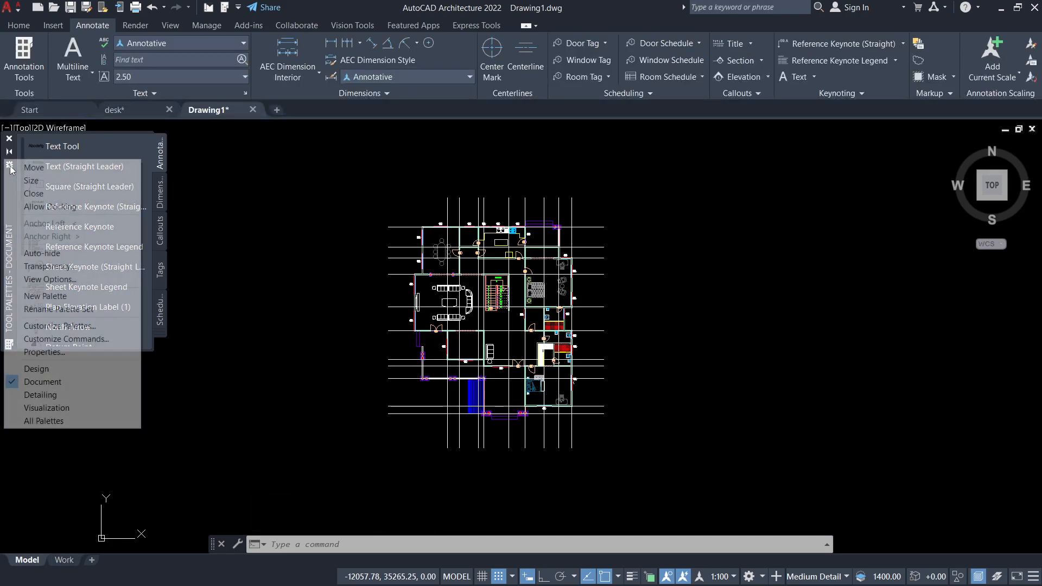
pyautogui.click(36, 369)
pyautogui.scroll(-3, 76, 252)
# Step: Select all the trimmed horizontal and vertical construction lines with crossing windows over their free ends
pyautogui.scroll(2, 414, 282)
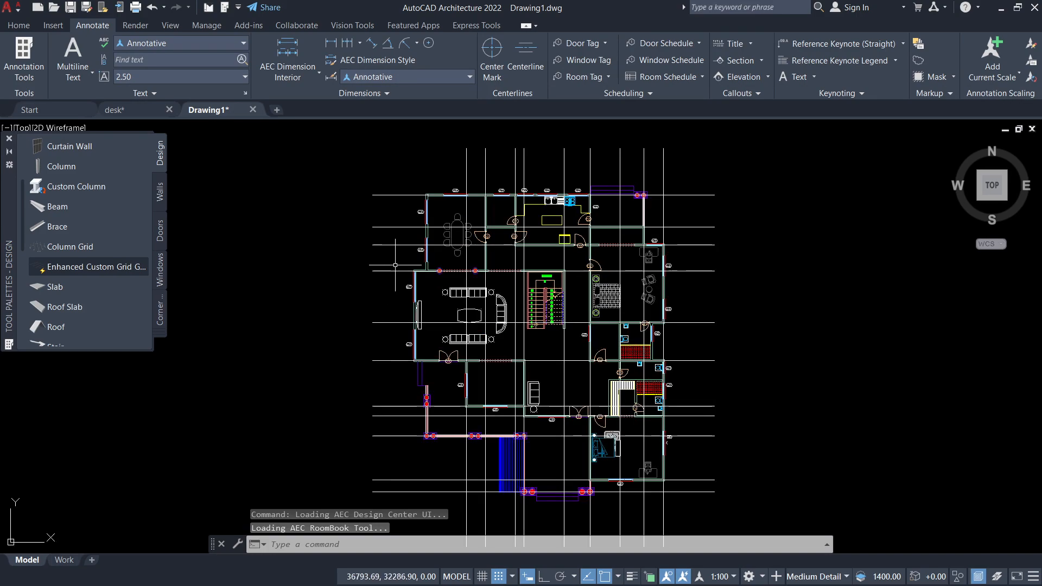
pyautogui.click(366, 160)
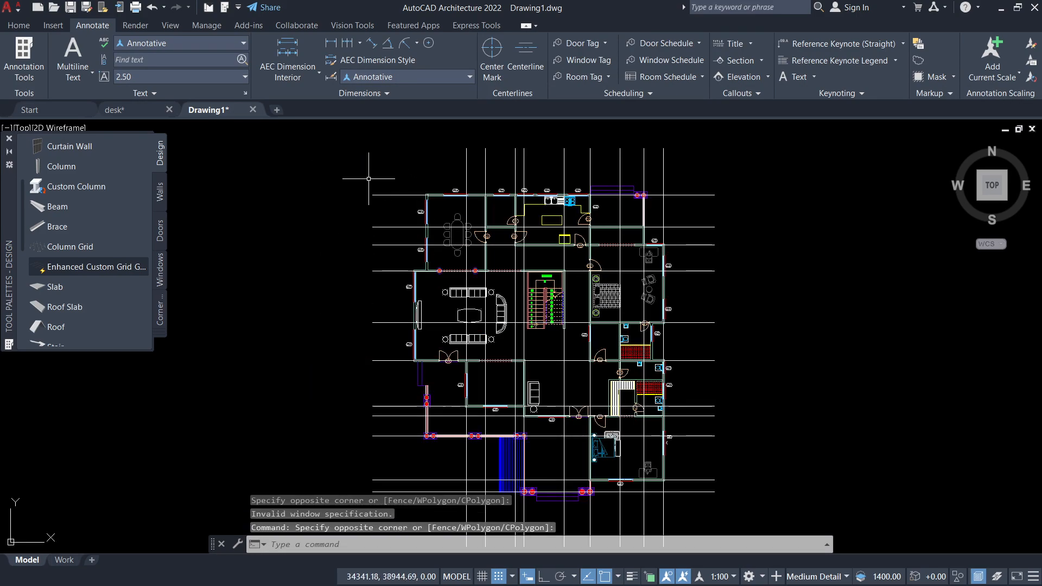
pyautogui.scroll(-4, 320, 346)
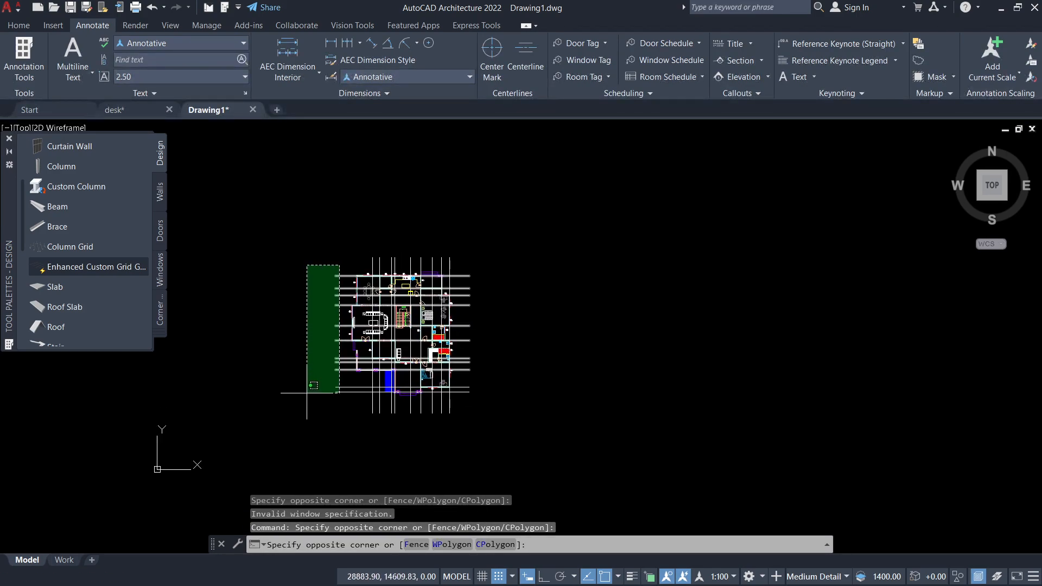
pyautogui.click(302, 414)
pyautogui.scroll(5, 426, 418)
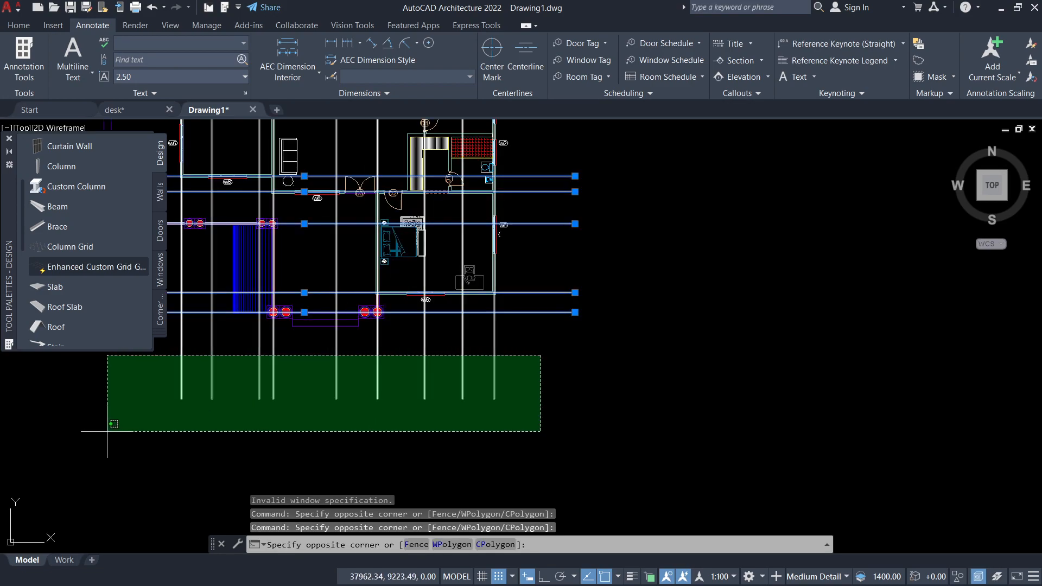
pyautogui.click(152, 446)
pyautogui.moveTo(207, 419); pyautogui.dragTo(244, 421, button='middle')
pyautogui.scroll(2, 244, 420)
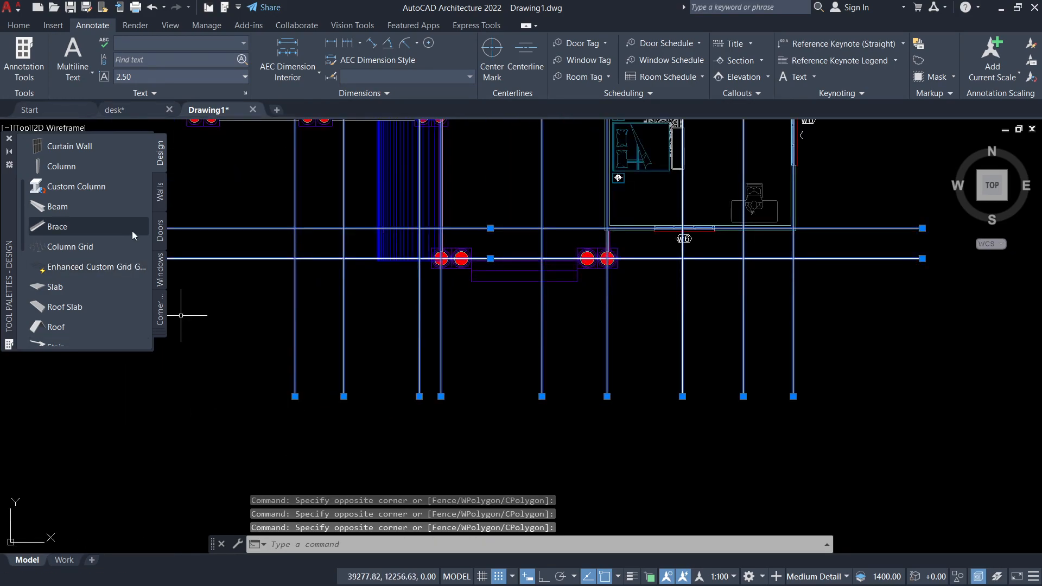
# Step: Convert the selected construction lines into a column grid by applying the Column Grid tool properties to linework, with a 1200 label extension and the original linework erased
pyautogui.scroll(-6, 66, 255)
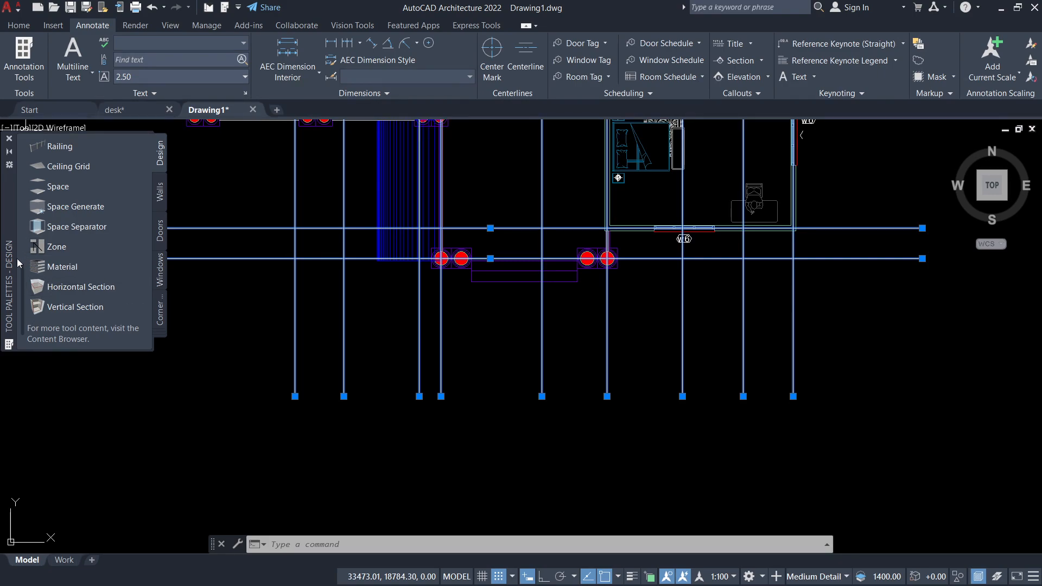
pyautogui.scroll(-1, 72, 259)
pyautogui.scroll(10, 72, 259)
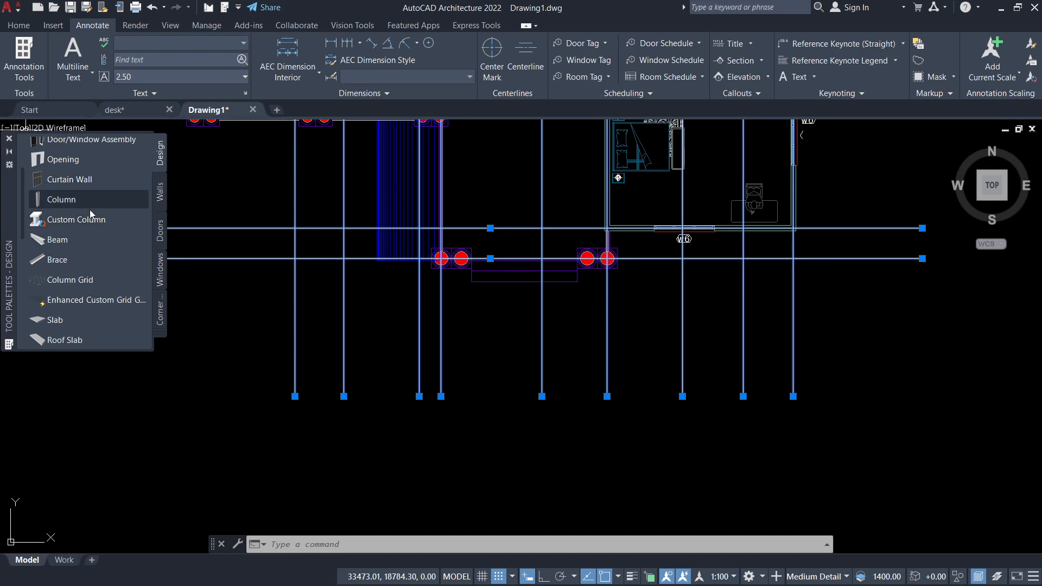
pyautogui.rightClick(83, 278)
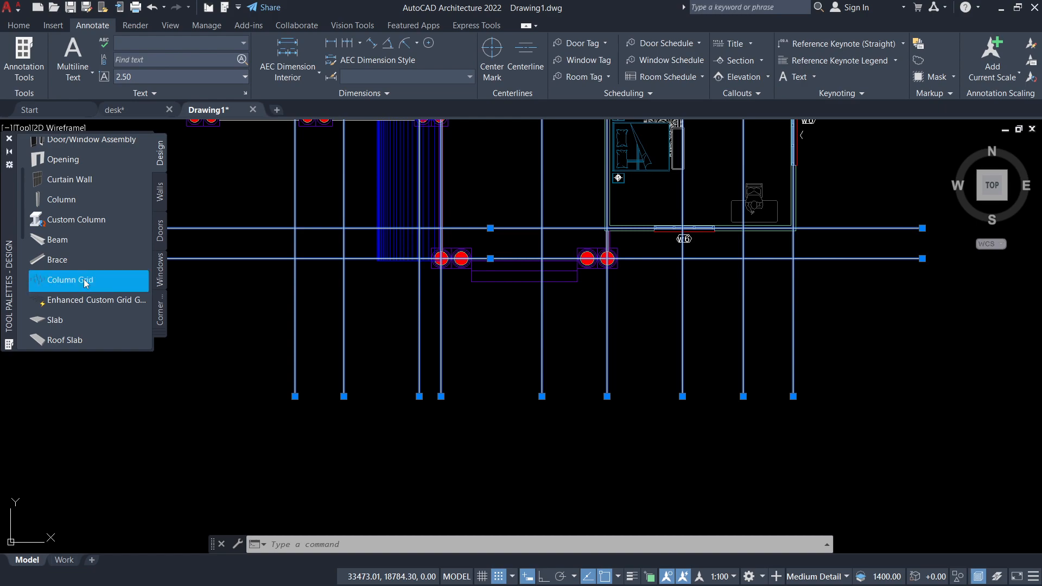
pyautogui.moveTo(126, 287)
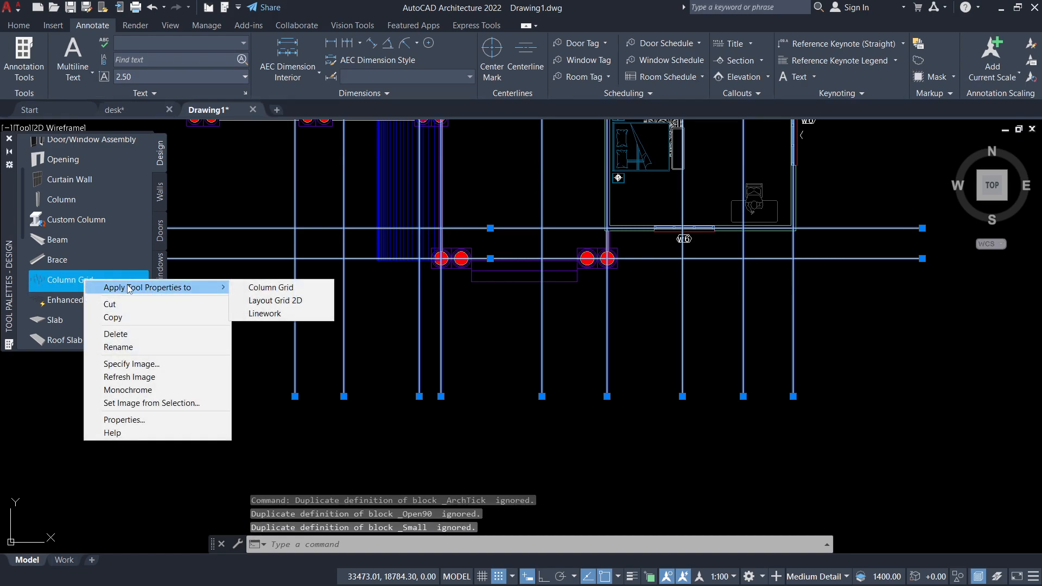
pyautogui.click(264, 314)
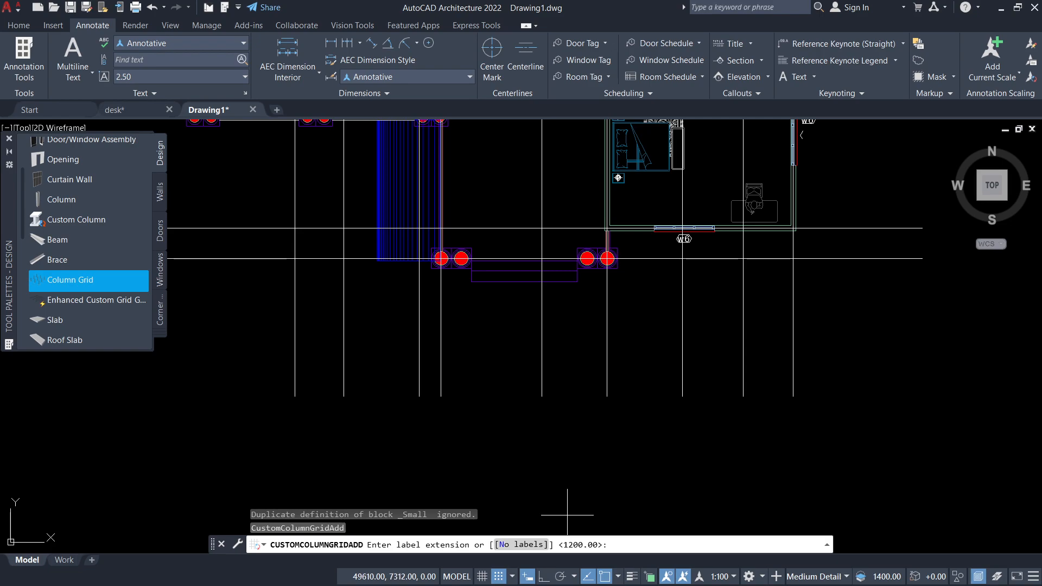
pyautogui.press('Return')
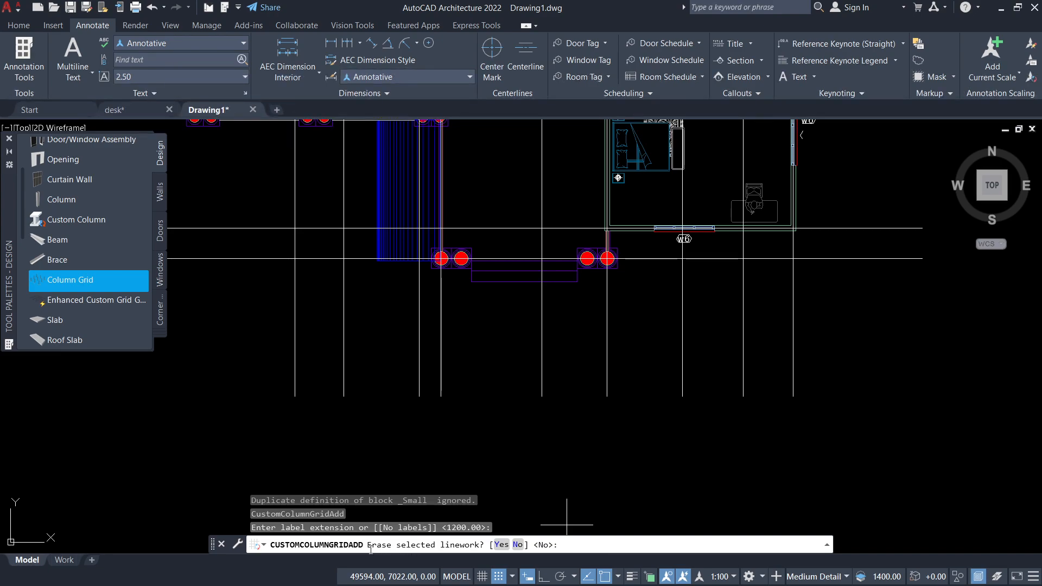
pyautogui.click(500, 545)
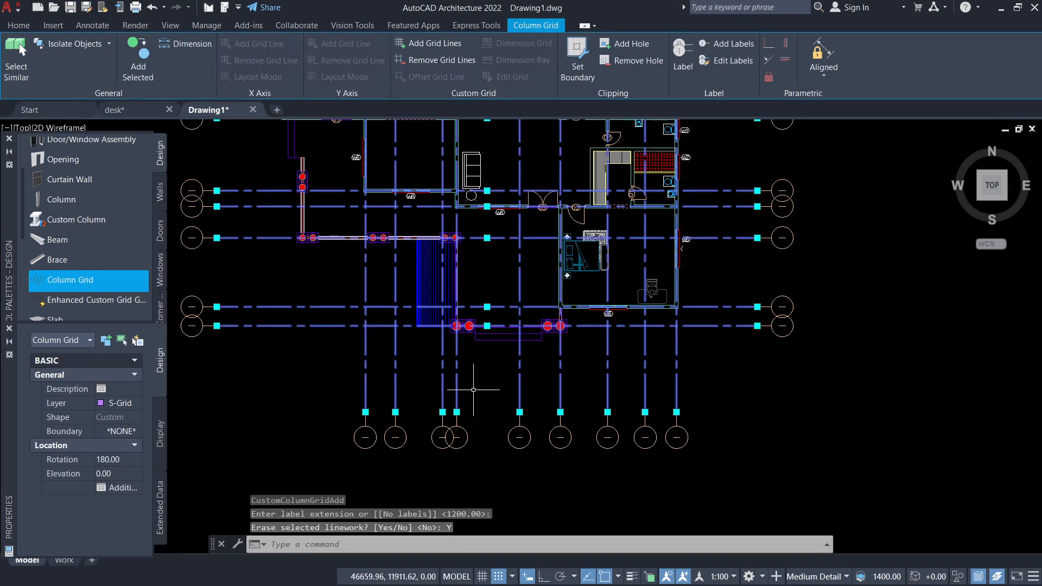
# Step: Examine the new column grid's lines and end bubbles around the whole floor plan
pyautogui.scroll(-6, 473, 389)
pyautogui.scroll(4, 471, 293)
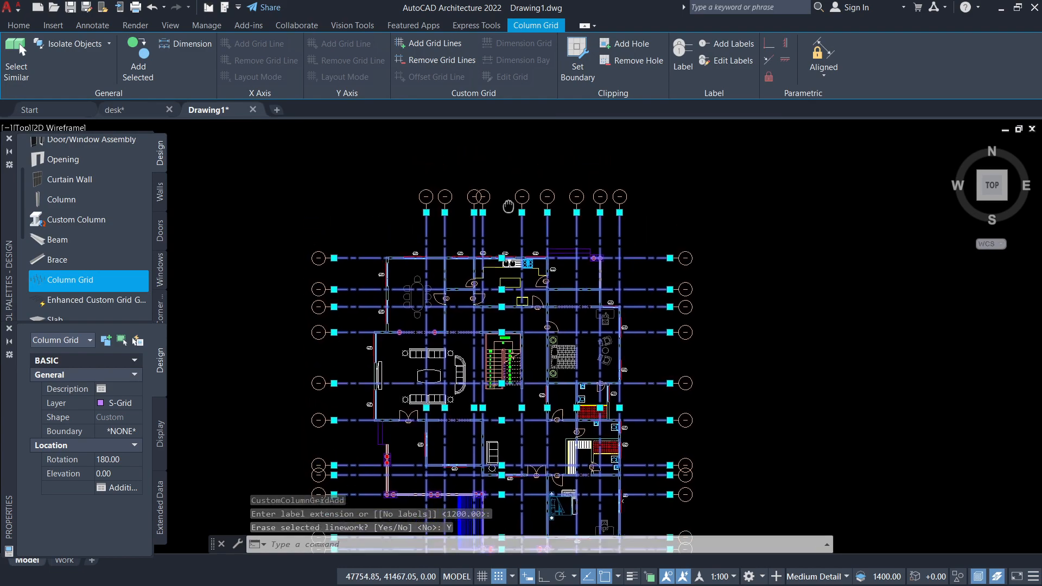
pyautogui.scroll(3, 477, 174)
pyautogui.scroll(-1, 579, 225)
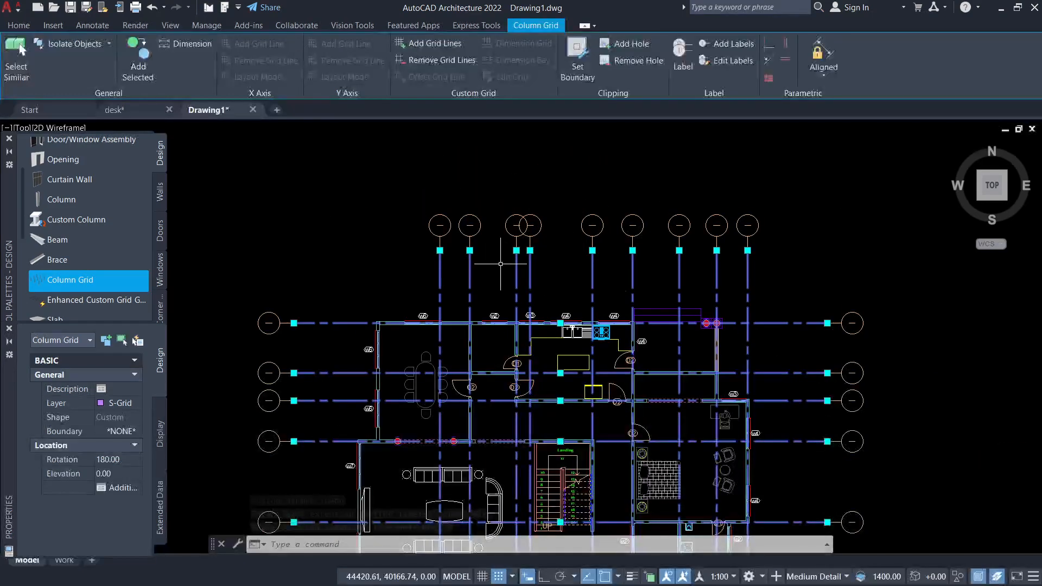
pyautogui.scroll(-2, 385, 248)
pyautogui.press('Escape')
pyautogui.press('Escape')
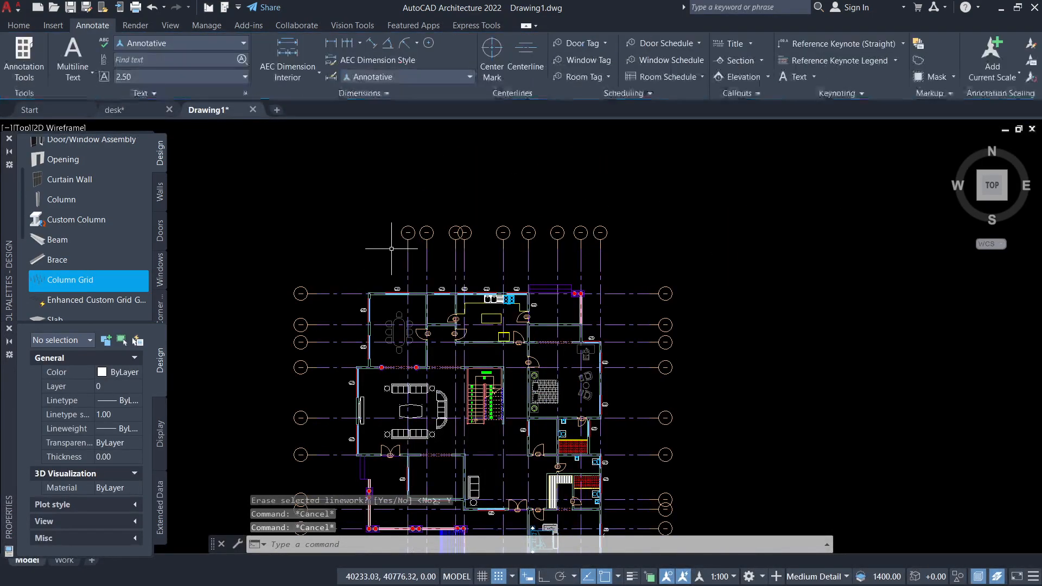
pyautogui.scroll(-2, 369, 349)
pyautogui.scroll(6, 486, 441)
pyautogui.moveTo(610, 442); pyautogui.dragTo(470, 490, button='middle')
pyautogui.moveTo(572, 435); pyautogui.dragTo(572, 502, button='middle')
pyautogui.moveTo(584, 268)
pyautogui.mouseDown(button='middle')
pyautogui.moveTo(595, 372)
pyautogui.moveTo(633, 489)
pyautogui.mouseUp(button='middle')
pyautogui.moveTo(507, 311); pyautogui.dragTo(741, 375, button='middle')
pyautogui.moveTo(523, 330); pyautogui.dragTo(638, 403, button='middle')
pyautogui.scroll(2, 481, 328)
pyautogui.scroll(-2, 481, 320)
pyautogui.moveTo(479, 313); pyautogui.dragTo(495, 450, button='middle')
pyautogui.scroll(-2, 496, 450)
pyautogui.moveTo(418, 435)
pyautogui.mouseDown(button='middle')
pyautogui.moveTo(491, 376)
pyautogui.moveTo(487, 191)
pyautogui.mouseUp(button='middle')
pyautogui.scroll(-4, 455, 209)
pyautogui.moveTo(551, 383); pyautogui.dragTo(450, 408, button='middle')
pyautogui.scroll(2, 450, 409)
pyautogui.scroll(6, 535, 436)
pyautogui.moveTo(483, 212); pyautogui.dragTo(573, 423, button='middle')
pyautogui.click(579, 361)
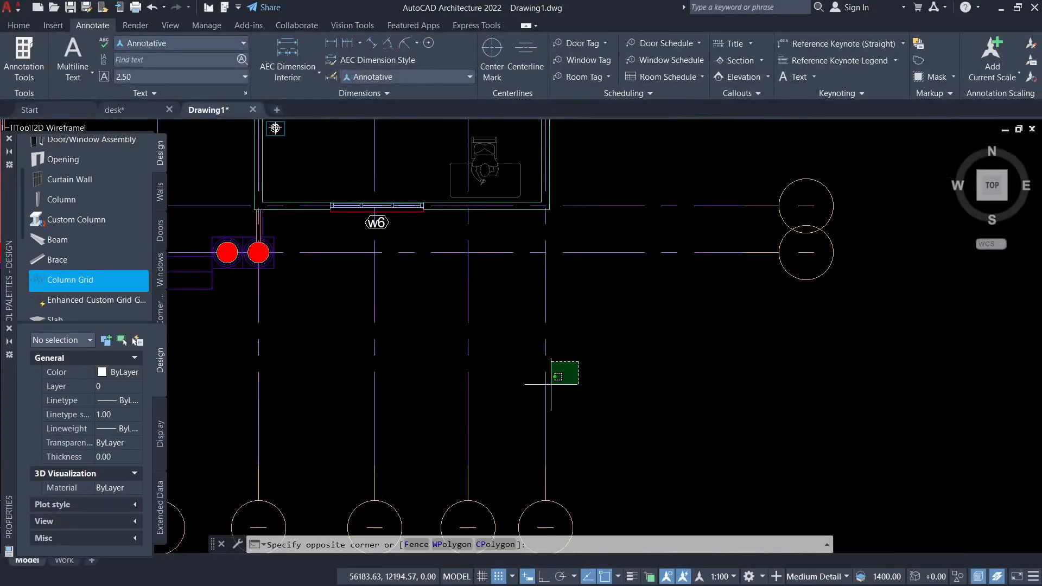
pyautogui.click(517, 440)
pyautogui.scroll(-8, 601, 421)
pyautogui.moveTo(567, 328); pyautogui.dragTo(556, 415, button='middle')
pyautogui.press('Escape')
pyautogui.scroll(2, 587, 297)
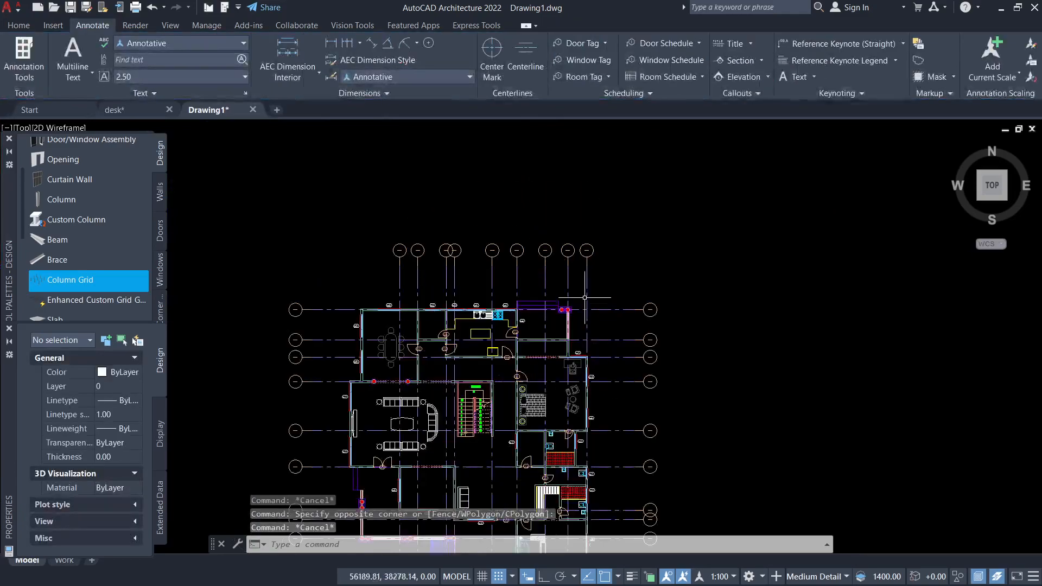
# Step: Edit the grid labels of all vertical grid lines, picked in order from west to east, with A as the starting value
pyautogui.click(586, 297)
pyautogui.scroll(2, 594, 308)
pyautogui.scroll(-2, 593, 308)
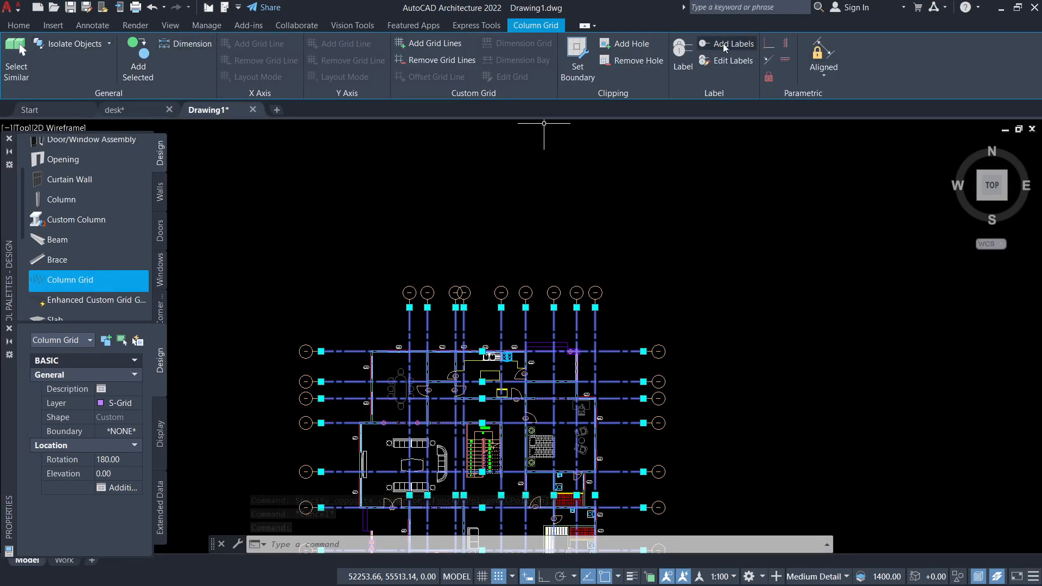
pyautogui.click(724, 63)
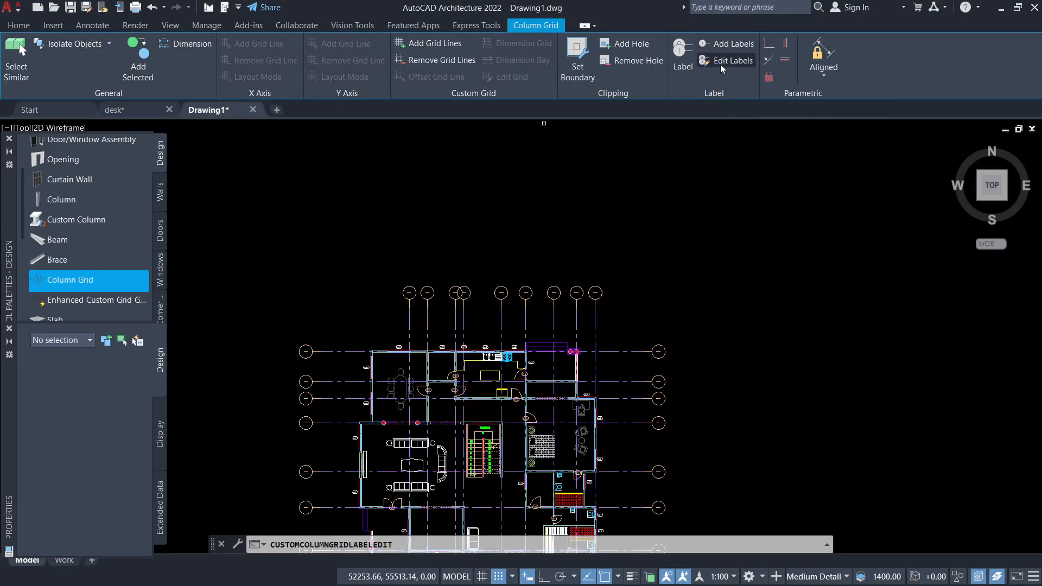
pyautogui.scroll(4, 400, 352)
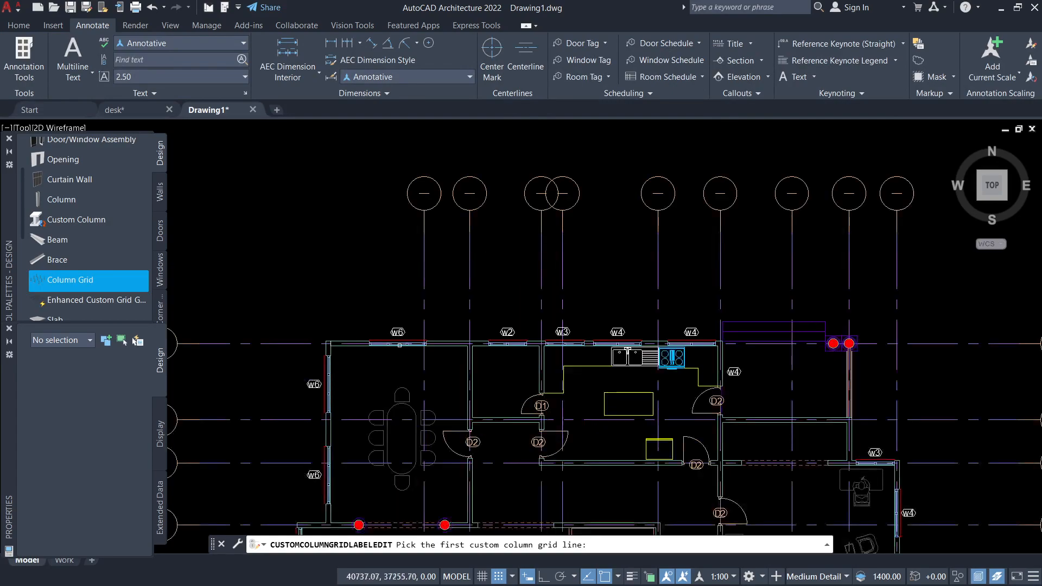
pyautogui.click(423, 281)
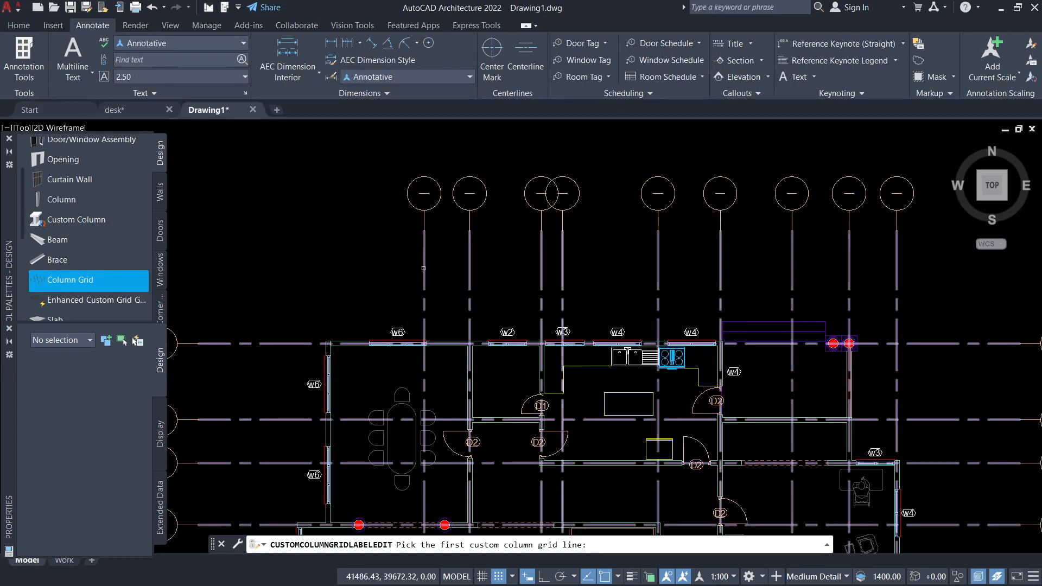
pyautogui.click(468, 263)
pyautogui.click(541, 262)
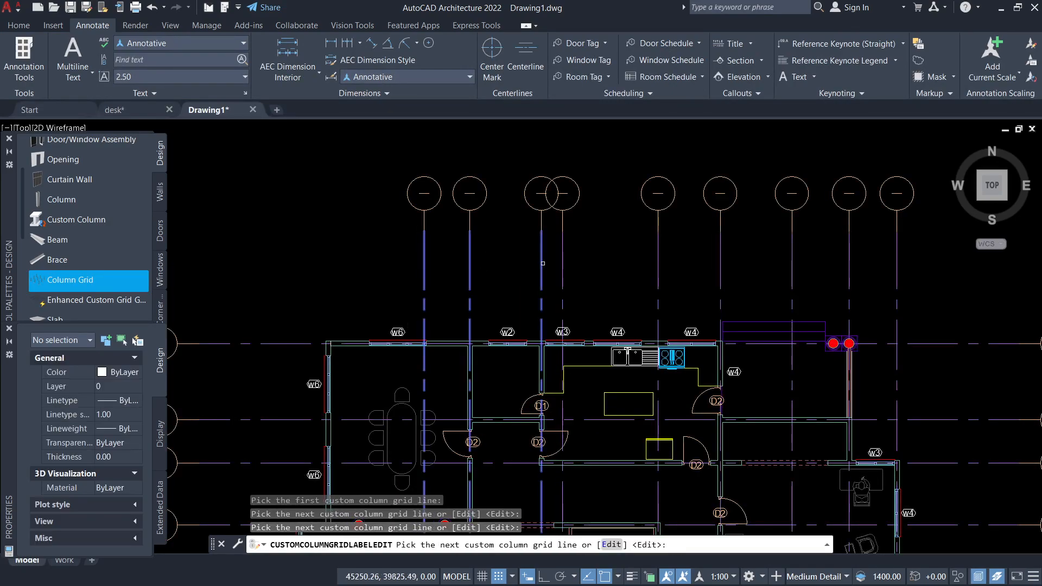
pyautogui.click(562, 274)
pyautogui.click(658, 278)
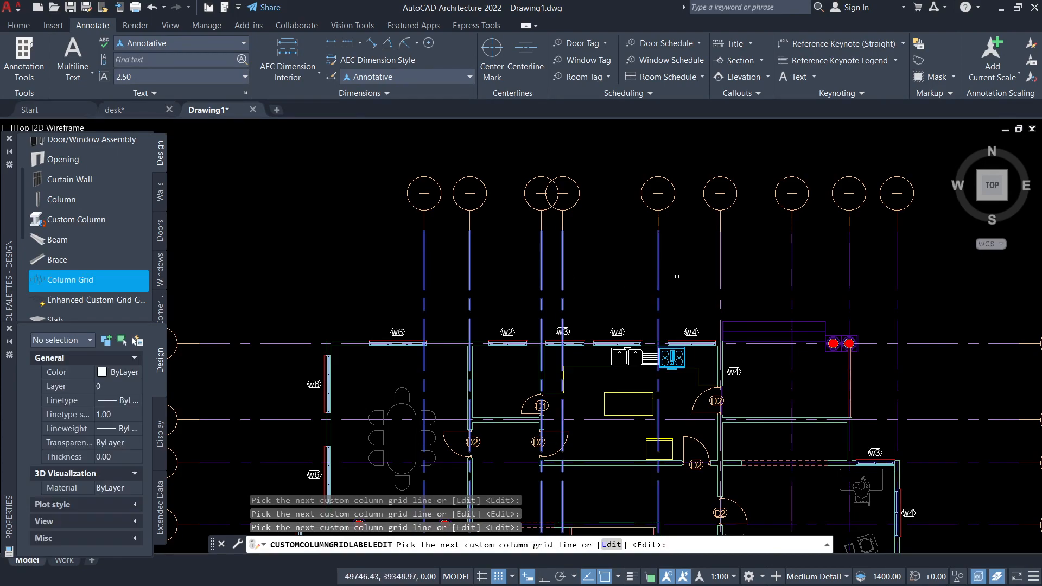
pyautogui.click(721, 268)
pyautogui.click(791, 268)
pyautogui.click(851, 271)
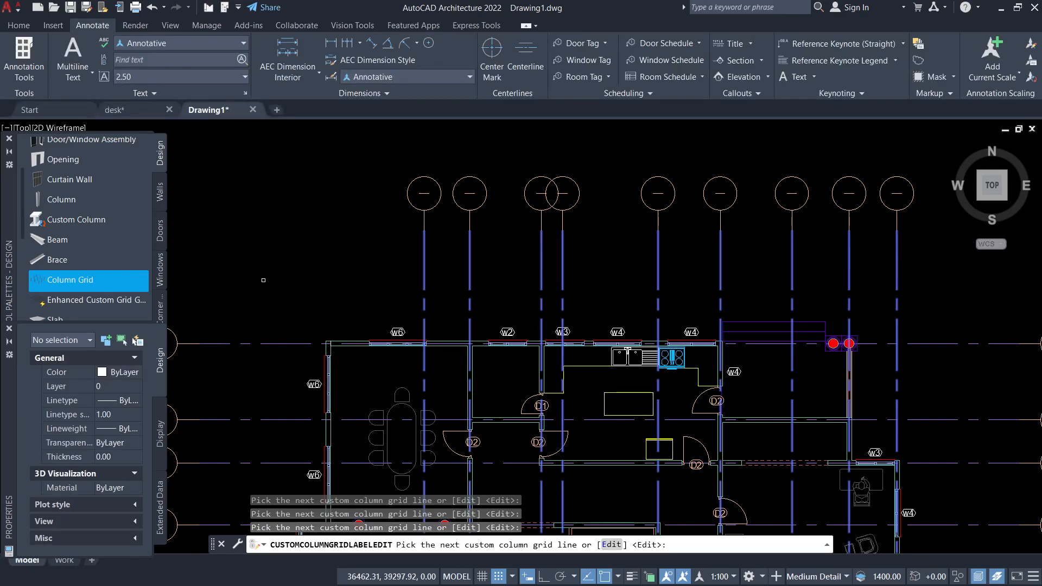
pyautogui.press('Return')
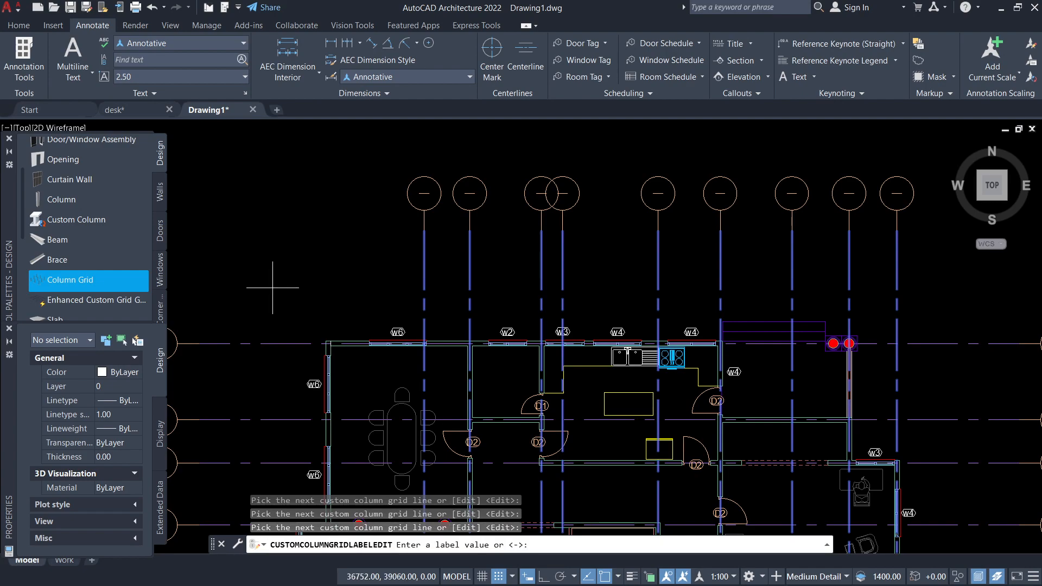
pyautogui.press('Return')
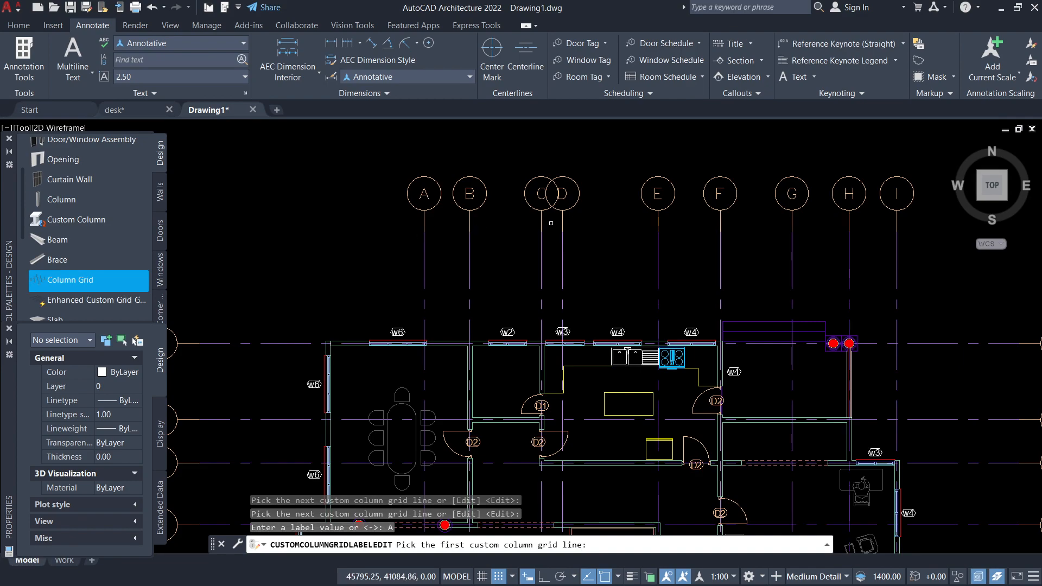
# Step: Number all horizontal grid lines with the label edit command, picked in order from north to south, with 1 as the starting value
pyautogui.scroll(4, 465, 265)
pyautogui.moveTo(456, 282); pyautogui.dragTo(485, 278, button='middle')
pyautogui.scroll(-4, 315, 417)
pyautogui.scroll(-2, 437, 340)
pyautogui.moveTo(307, 335); pyautogui.dragTo(426, 265, button='middle')
pyautogui.click(418, 264)
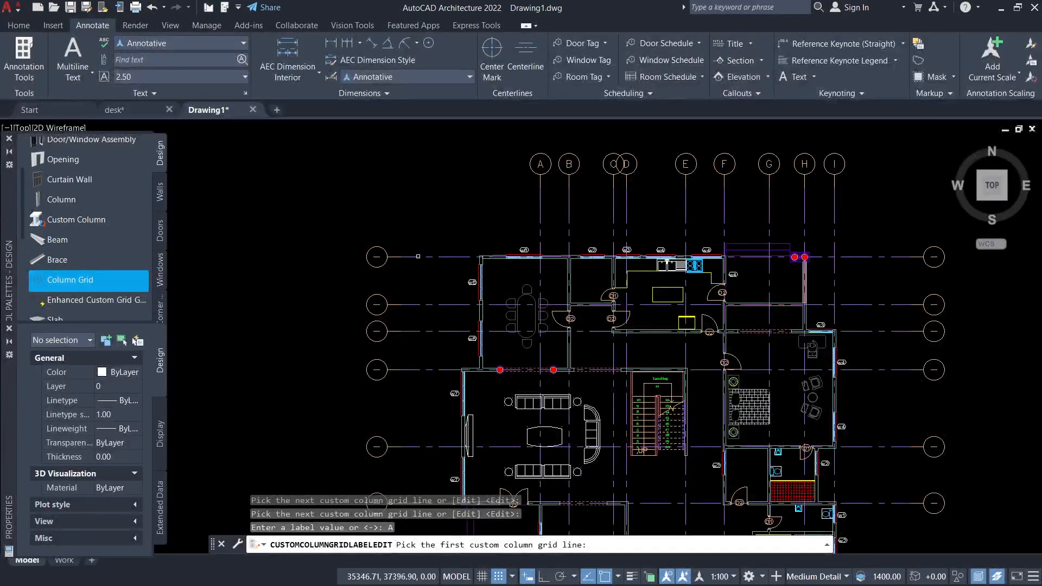
pyautogui.click(420, 305)
pyautogui.click(423, 336)
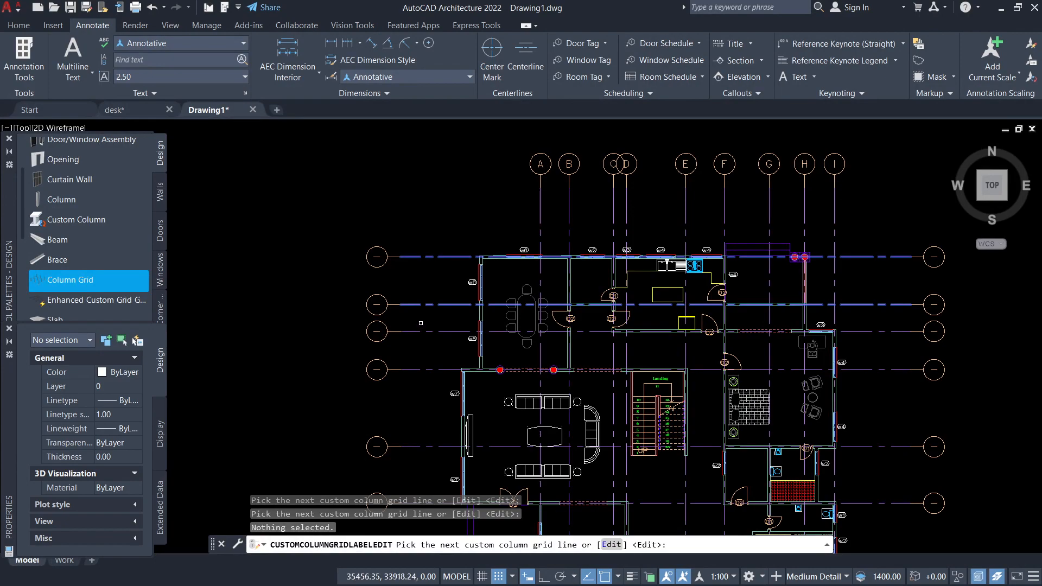
pyautogui.click(420, 331)
pyautogui.click(421, 370)
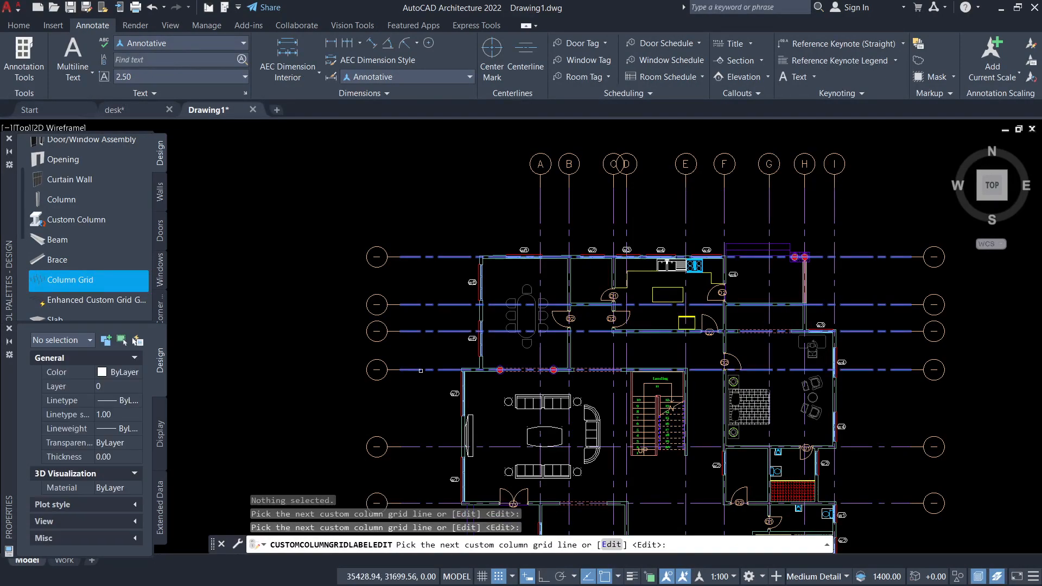
pyautogui.click(413, 448)
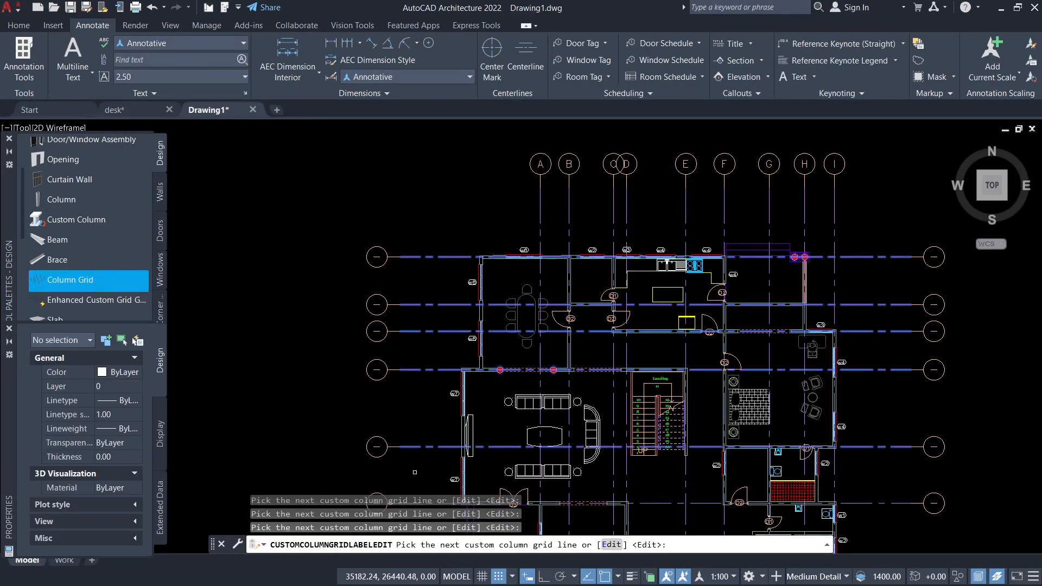
pyautogui.moveTo(415, 473); pyautogui.dragTo(440, 309, button='middle')
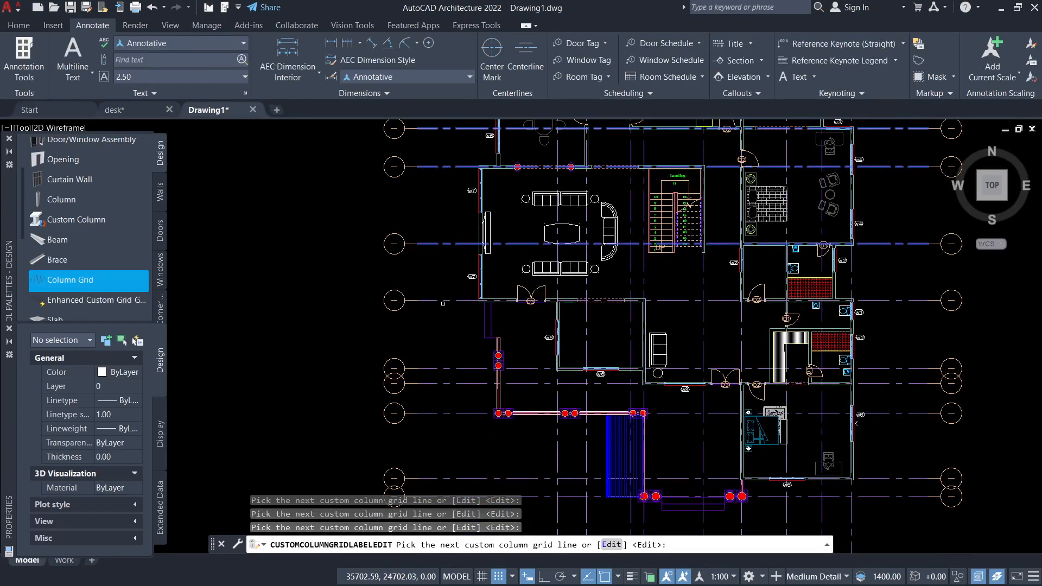
pyautogui.click(444, 301)
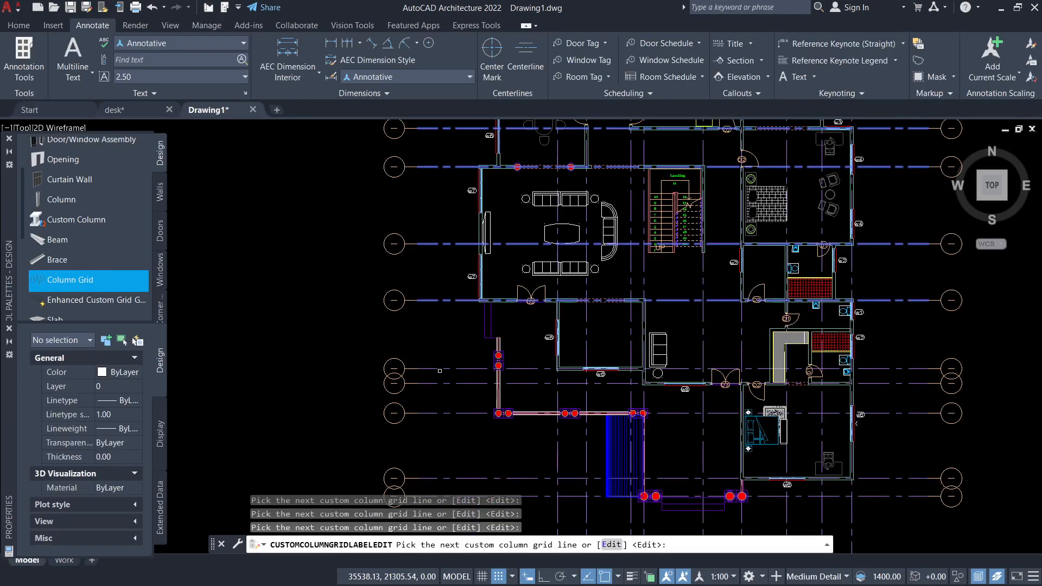
pyautogui.click(438, 384)
pyautogui.click(433, 369)
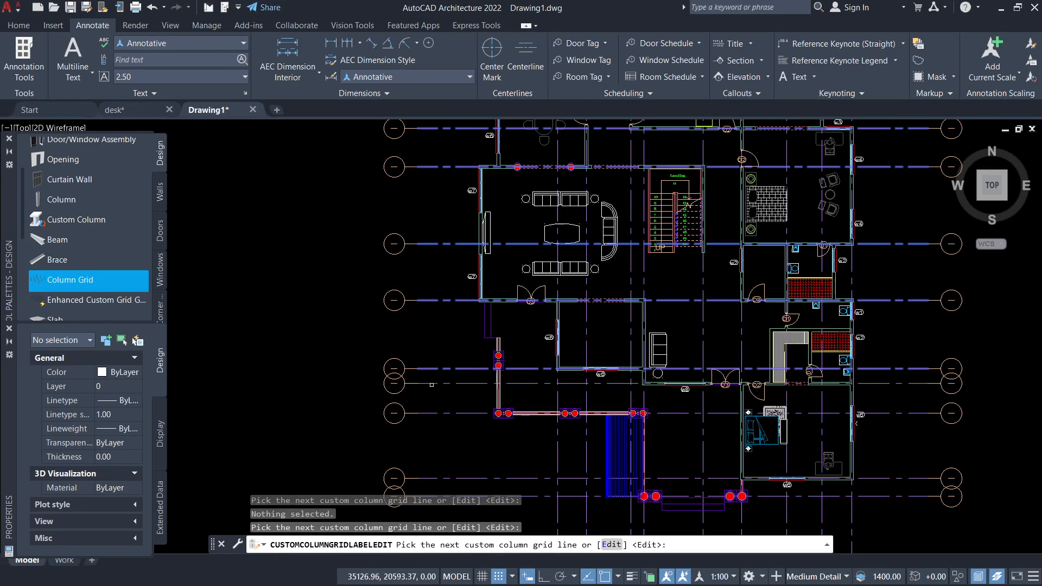
pyautogui.click(431, 385)
pyautogui.click(440, 412)
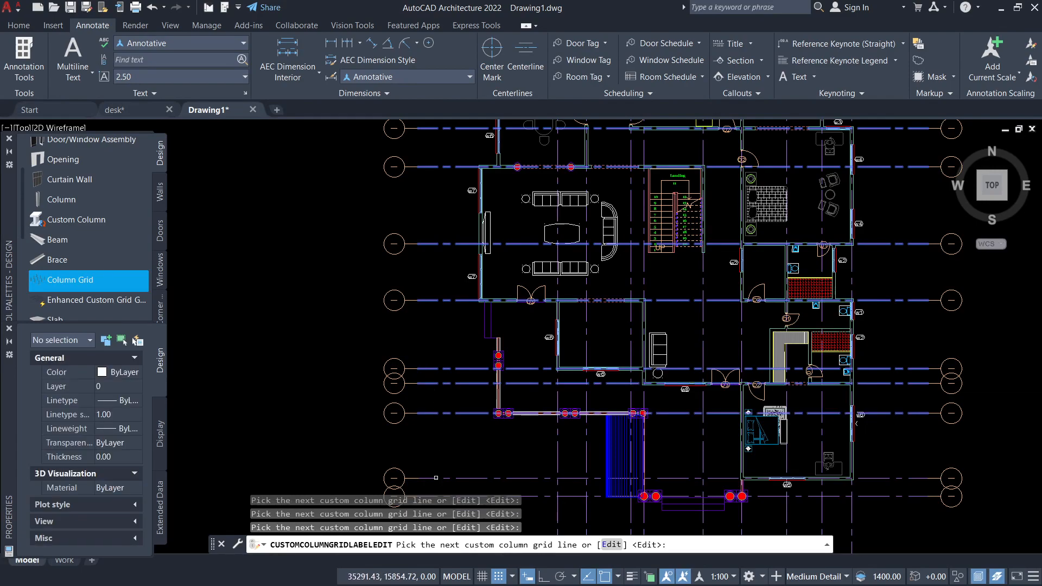
pyautogui.moveTo(438, 481); pyautogui.dragTo(444, 392, button='middle')
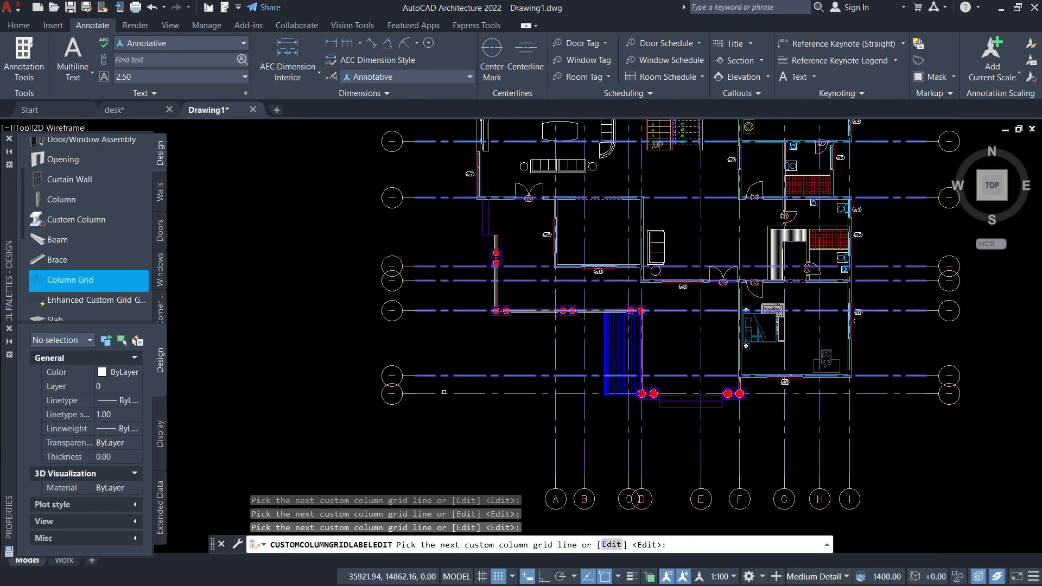
pyautogui.click(448, 397)
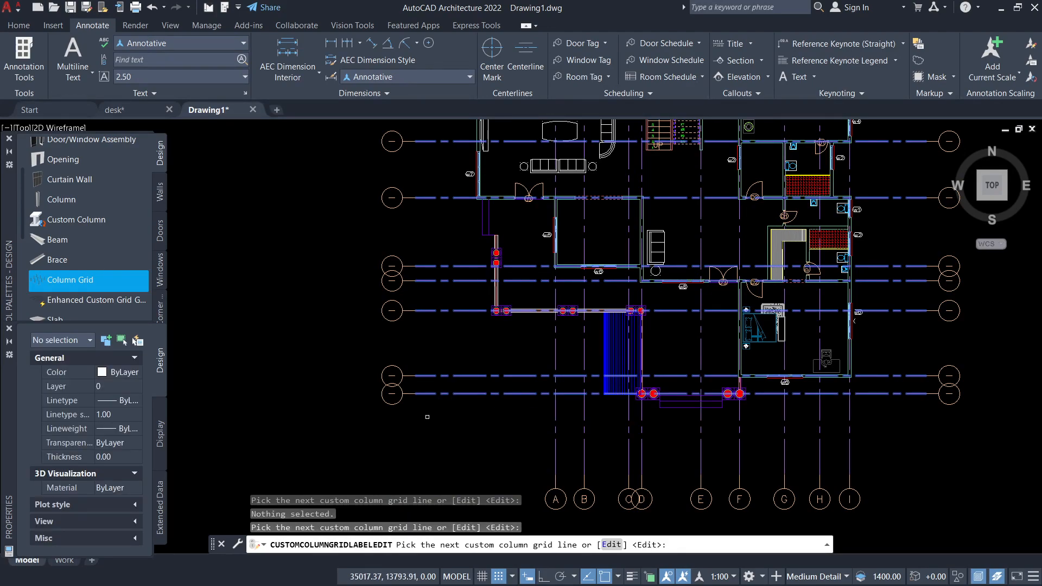
pyautogui.press('Return')
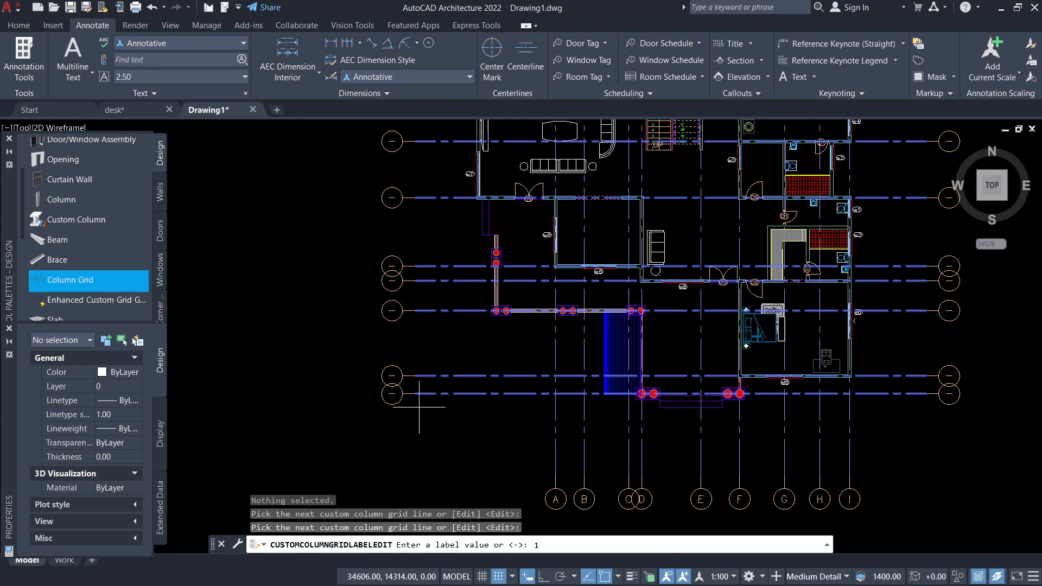
pyautogui.press('Return')
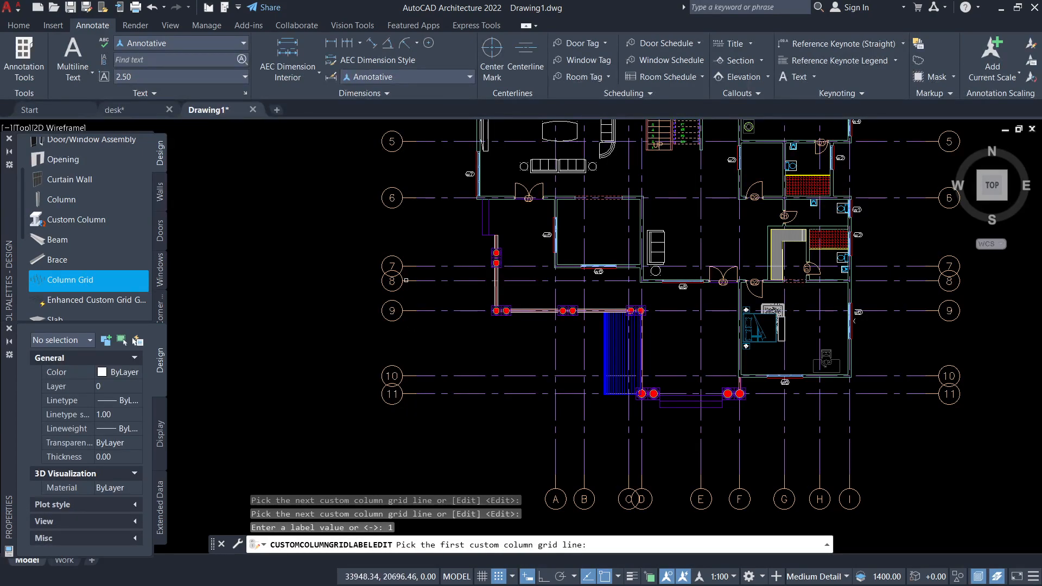
pyautogui.press('Escape')
pyautogui.press('Escape')
pyautogui.press('Escape')
pyautogui.press('Escape')
# Step: Examine the labelled column grid against the floor plan's walls, columns and windows
pyautogui.moveTo(410, 265); pyautogui.dragTo(414, 374, button='middle')
pyautogui.moveTo(415, 244)
pyautogui.mouseDown(button='middle')
pyautogui.moveTo(353, 427)
pyautogui.moveTo(380, 330)
pyautogui.mouseUp(button='middle')
pyautogui.scroll(3, 379, 330)
pyautogui.scroll(-3, 559, 305)
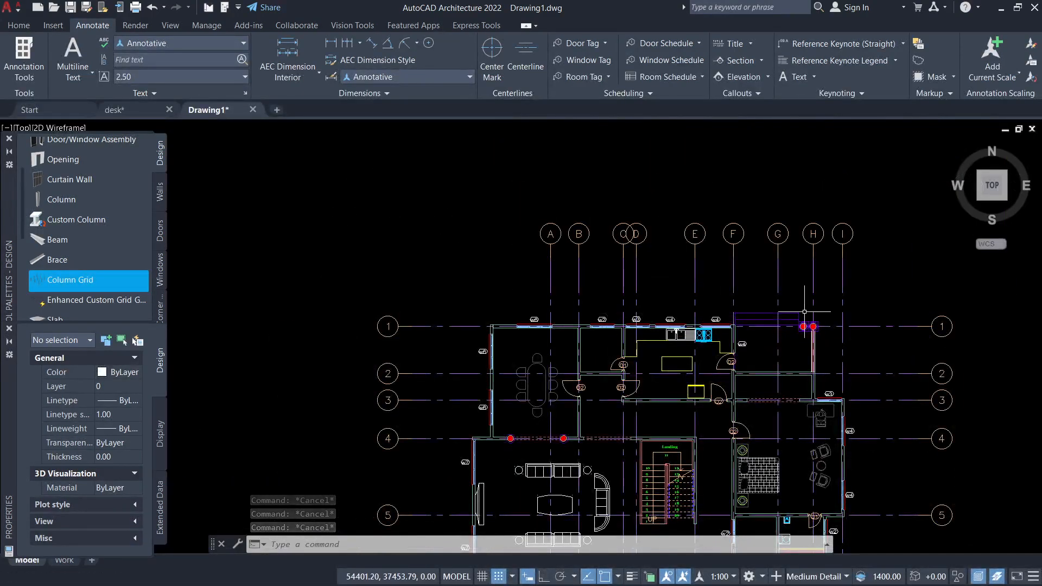
pyautogui.moveTo(879, 439); pyautogui.dragTo(768, 338, button='middle')
pyautogui.moveTo(598, 473)
pyautogui.mouseDown(button='middle')
pyautogui.moveTo(570, 369)
pyautogui.moveTo(592, 236)
pyautogui.mouseUp(button='middle')
pyautogui.moveTo(533, 406); pyautogui.dragTo(539, 297, button='middle')
pyautogui.moveTo(647, 319); pyautogui.dragTo(625, 418, button='middle')
pyautogui.moveTo(639, 285); pyautogui.dragTo(667, 461, button='middle')
pyautogui.moveTo(630, 169)
pyautogui.mouseDown(button='middle')
pyautogui.moveTo(634, 299)
pyautogui.moveTo(604, 267)
pyautogui.moveTo(577, 203)
pyautogui.mouseUp(button='middle')
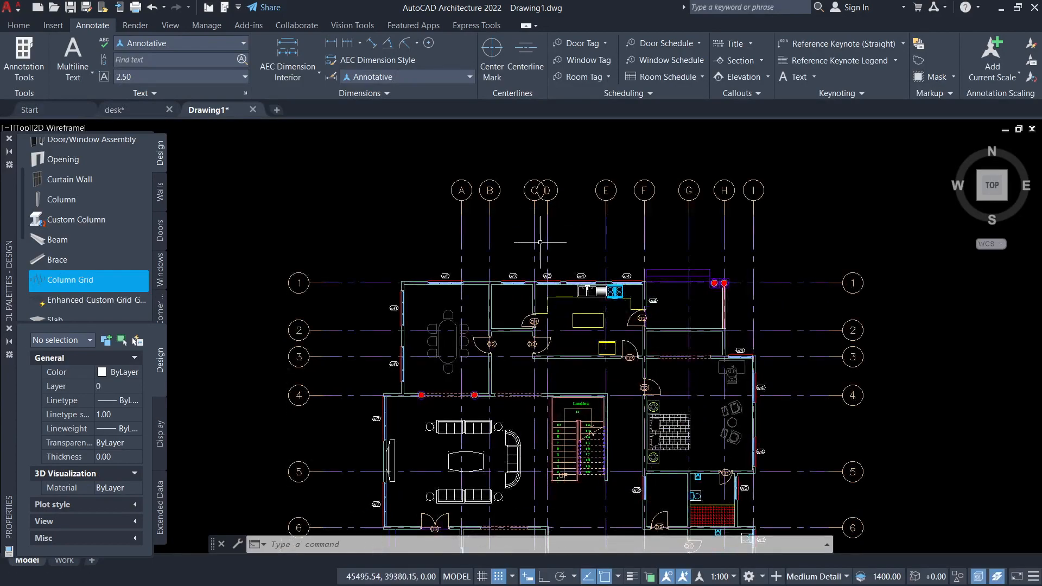
pyautogui.moveTo(559, 313); pyautogui.dragTo(532, 256, button='middle')
pyautogui.moveTo(593, 465); pyautogui.dragTo(579, 399, button='middle')
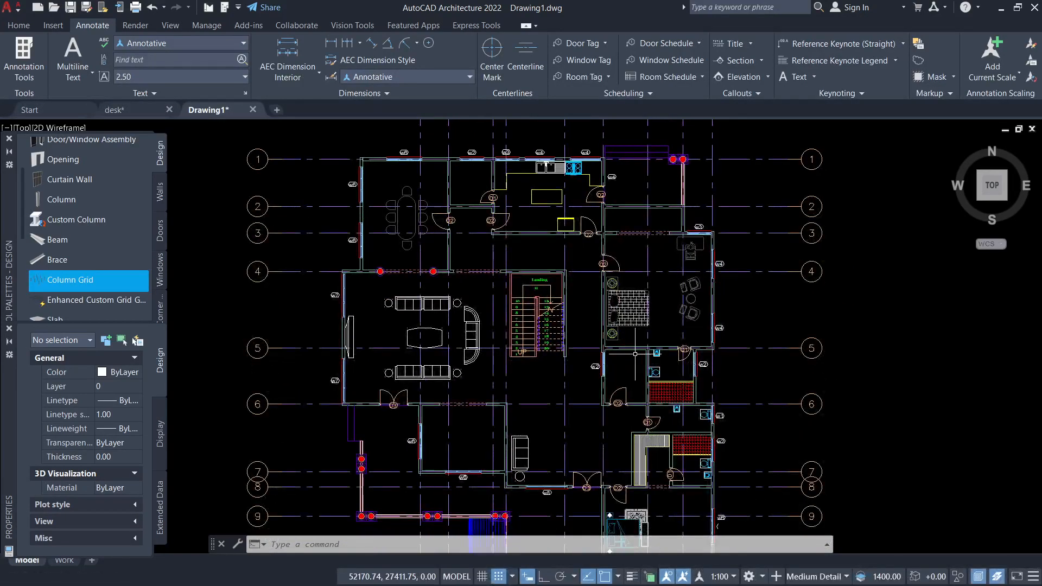
pyautogui.scroll(-5, 579, 398)
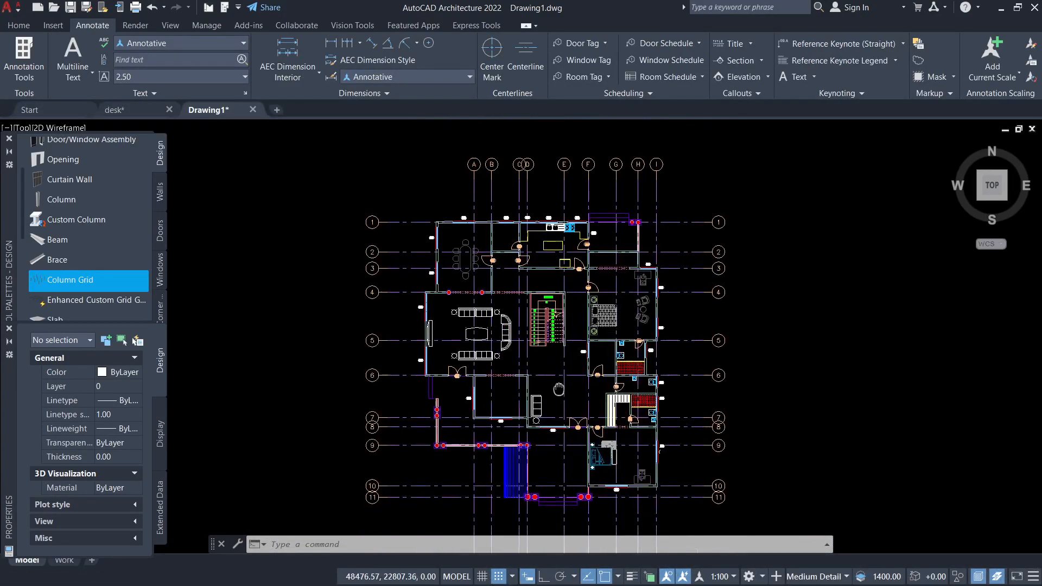
pyautogui.moveTo(575, 433); pyautogui.dragTo(565, 388, button='middle')
pyautogui.scroll(5, 563, 379)
pyautogui.moveTo(647, 429); pyautogui.dragTo(636, 373, button='middle')
pyautogui.scroll(5, 640, 347)
pyautogui.scroll(3, 624, 352)
pyautogui.moveTo(523, 354); pyautogui.dragTo(624, 400, button='middle')
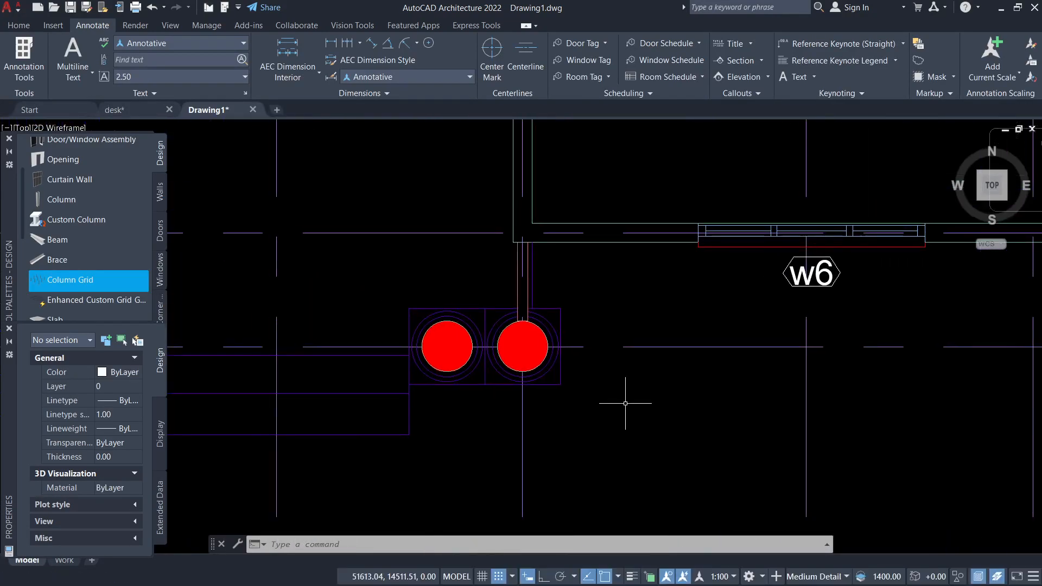
pyautogui.scroll(-3, 557, 395)
pyautogui.scroll(-3, 540, 372)
pyautogui.moveTo(518, 276); pyautogui.dragTo(540, 416, button='middle')
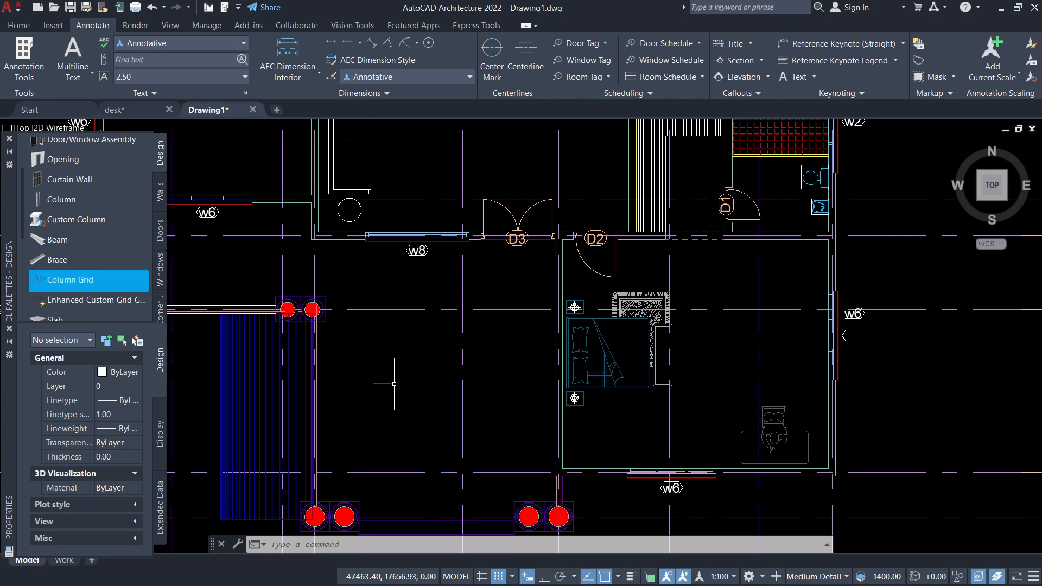
pyautogui.scroll(-3, 442, 372)
pyautogui.moveTo(441, 363)
pyautogui.mouseDown(button='middle')
pyautogui.moveTo(497, 302)
pyautogui.moveTo(570, 319)
pyautogui.mouseUp(button='middle')
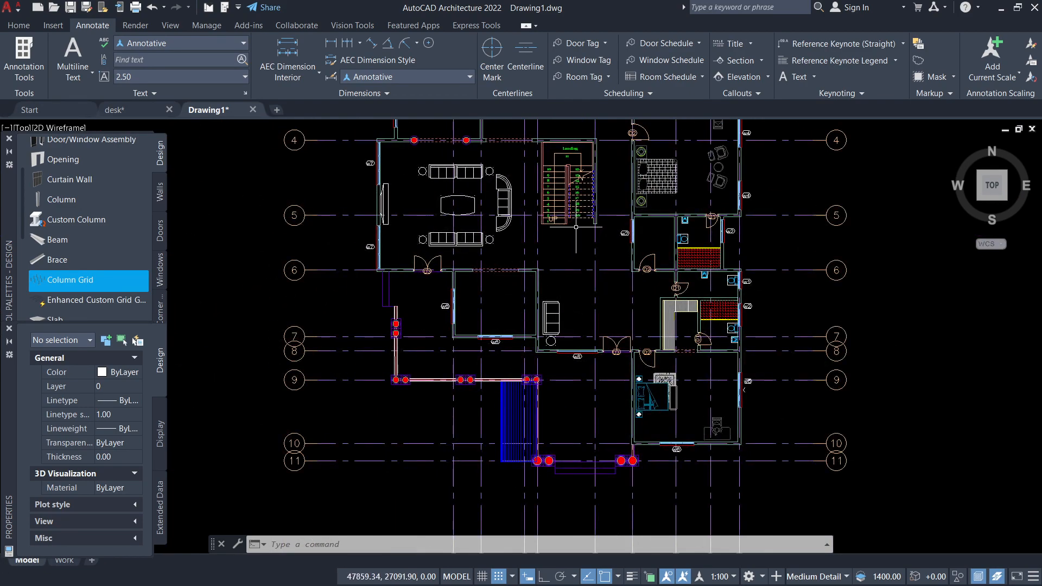